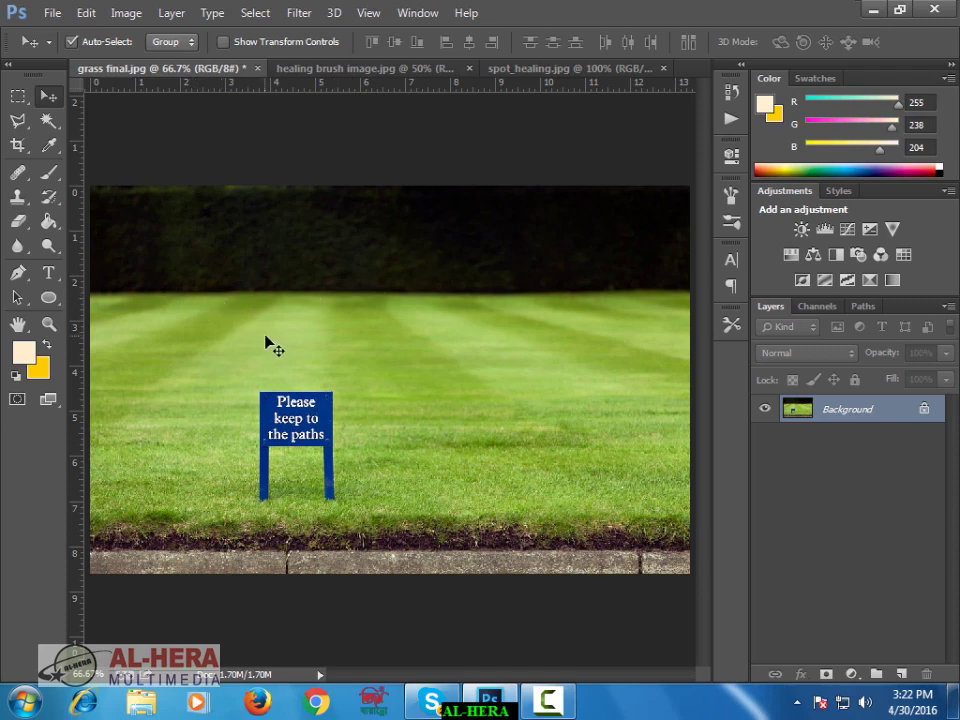
# Step: Paint a copy of the blue sign onto the grass to its right with the Healing Brush
pyautogui.click(19, 176)
pyautogui.rightClick(20, 176)
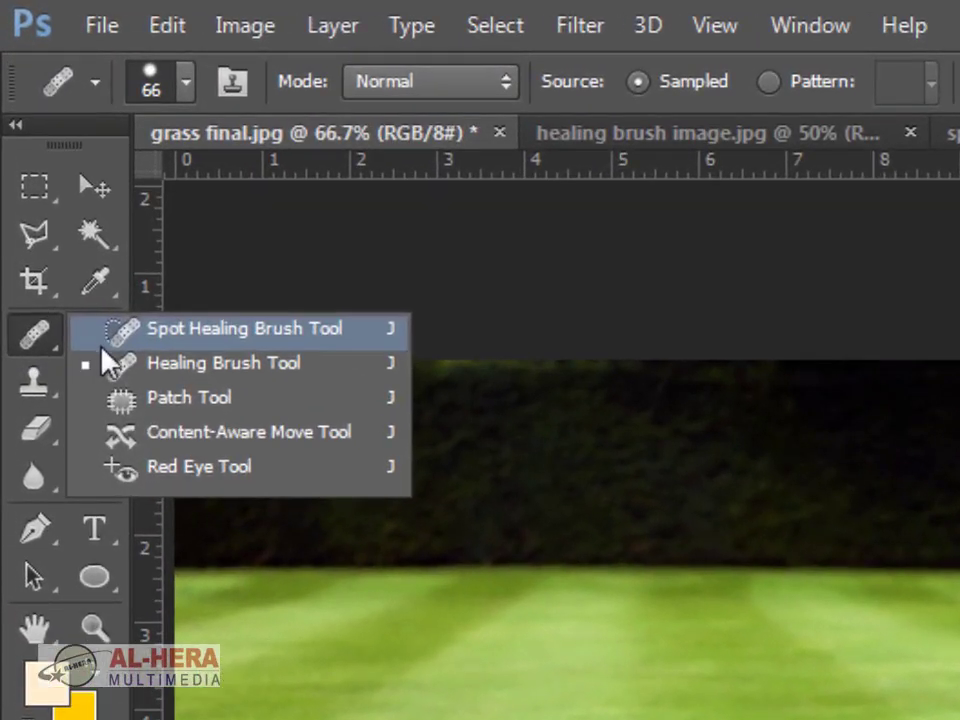
pyautogui.click(43, 339)
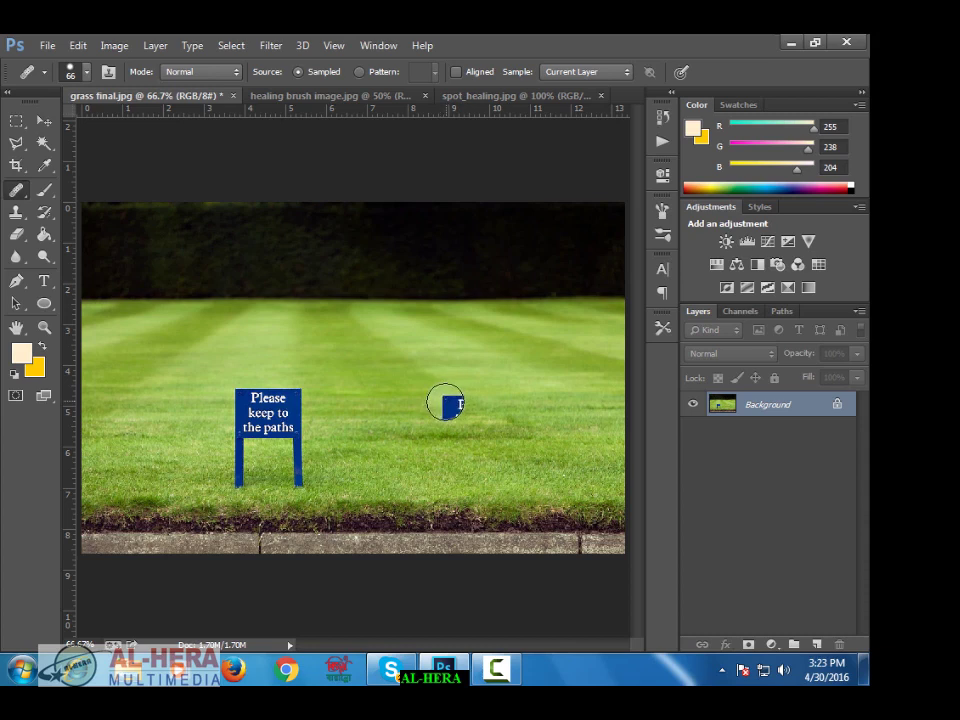
pyautogui.moveTo(456, 399)
pyautogui.mouseDown()
pyautogui.moveTo(484, 407)
pyautogui.moveTo(470, 418)
pyautogui.moveTo(461, 405)
pyautogui.moveTo(468, 393)
pyautogui.moveTo(461, 399)
pyautogui.moveTo(500, 397)
pyautogui.moveTo(505, 420)
pyautogui.moveTo(490, 434)
pyautogui.moveTo(474, 428)
pyautogui.moveTo(487, 447)
pyautogui.moveTo(471, 447)
pyautogui.moveTo(475, 440)
pyautogui.moveTo(465, 470)
pyautogui.moveTo(519, 405)
pyautogui.moveTo(518, 482)
pyautogui.moveTo(508, 414)
pyautogui.moveTo(481, 454)
pyautogui.moveTo(493, 465)
pyautogui.moveTo(482, 467)
pyautogui.moveTo(478, 451)
pyautogui.mouseUp()
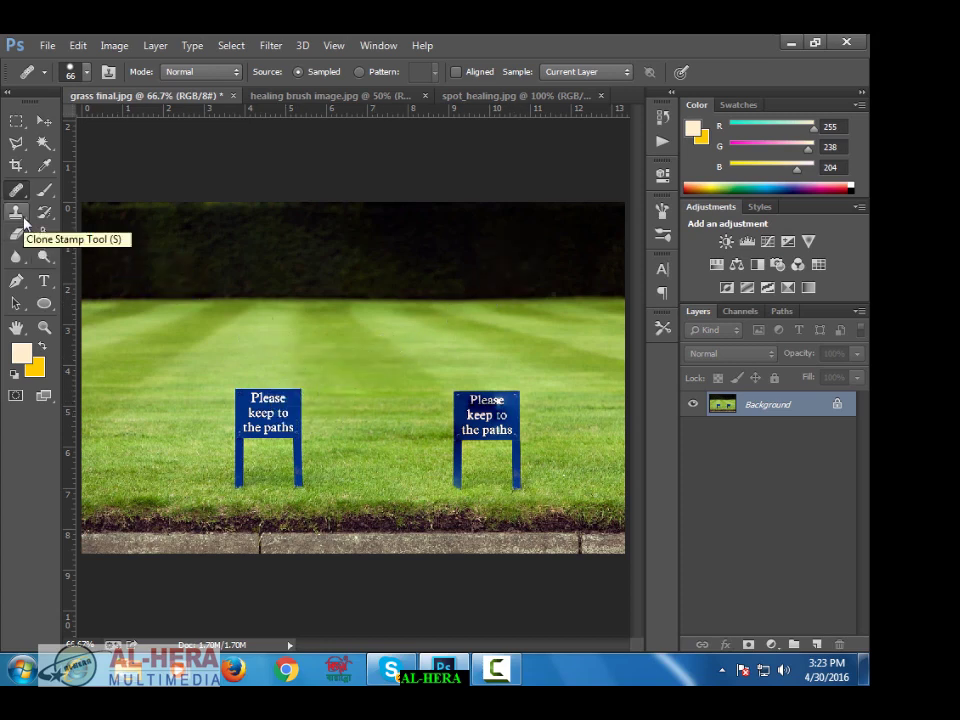
# Step: Revert grass final.jpg to its original opening snapshot in the history
pyautogui.click(662, 117)
pyautogui.click(545, 168)
pyautogui.click(557, 148)
pyautogui.click(570, 127)
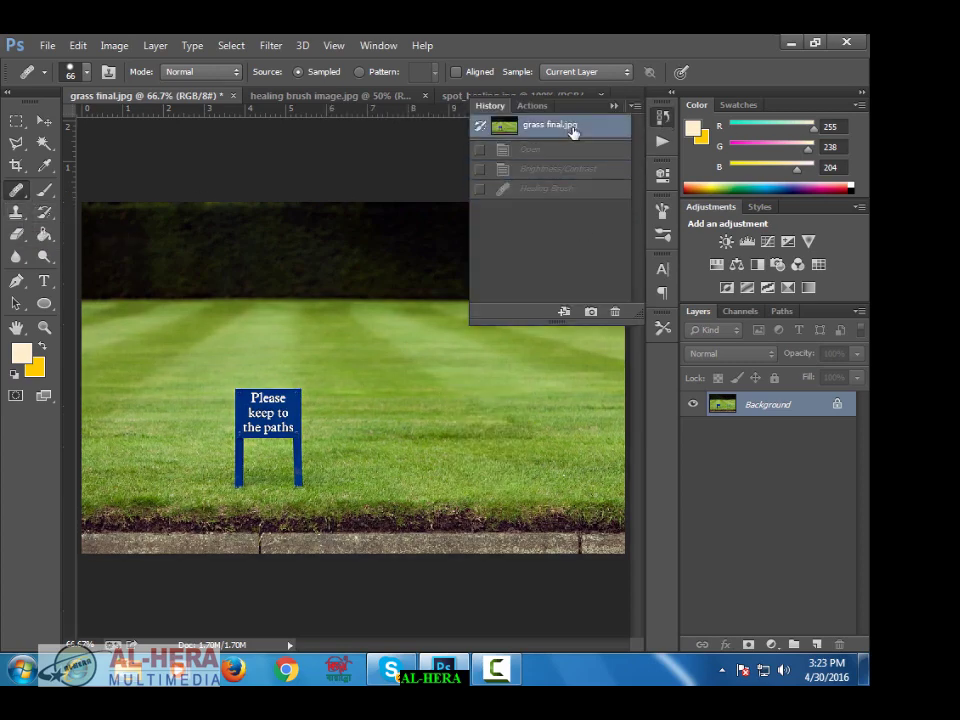
pyautogui.click(614, 105)
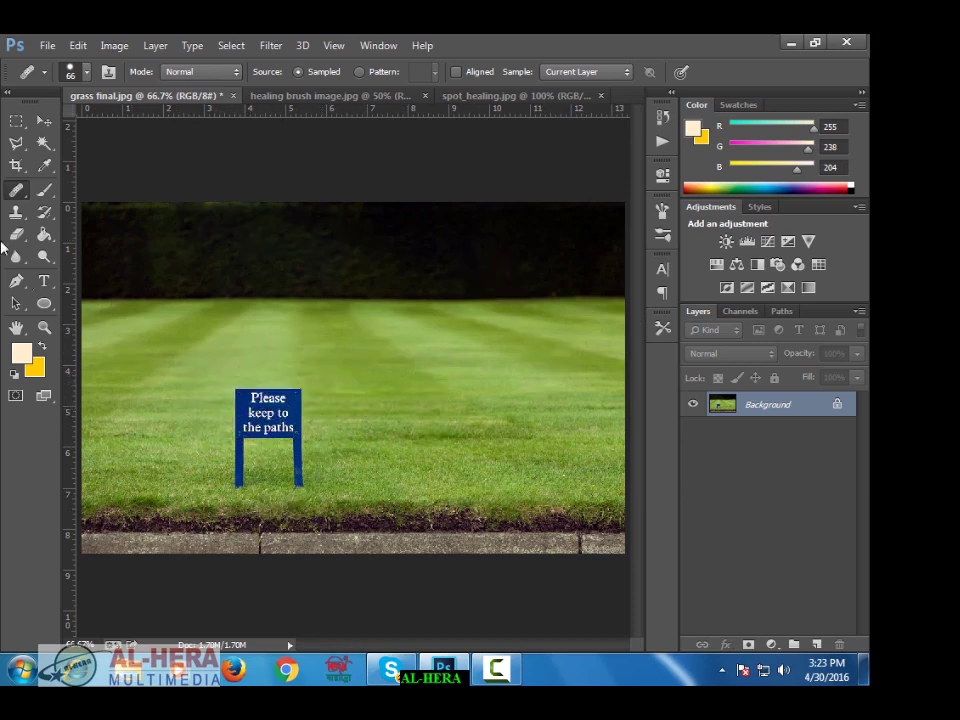
# Step: Remove the blue sign from the lawn by painting grass over it with the Clone Stamp
pyautogui.click(17, 211)
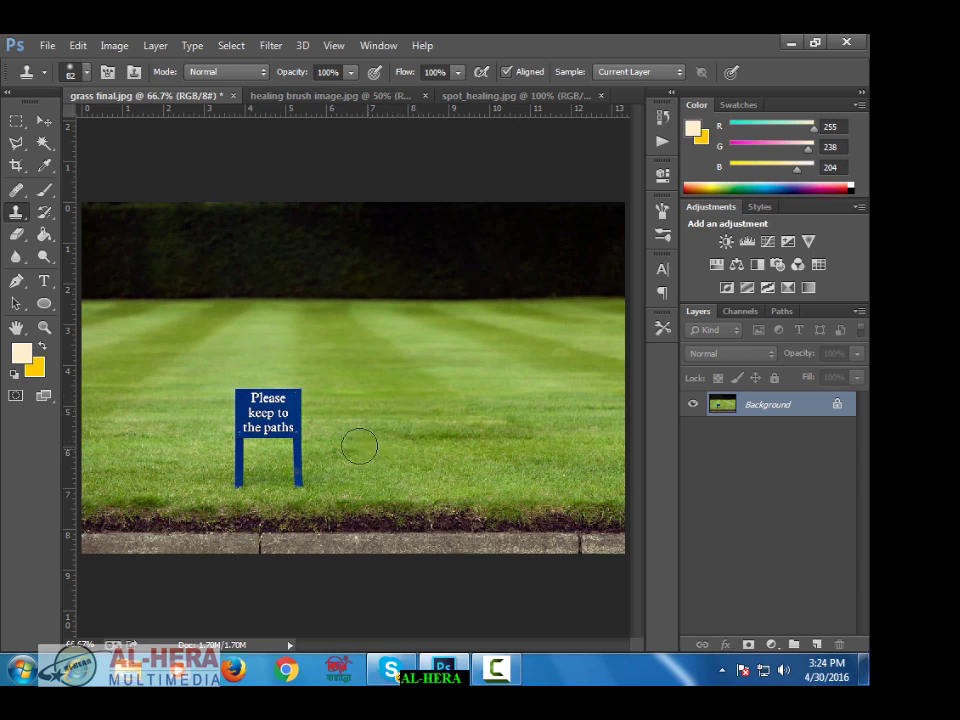
pyautogui.moveTo(253, 395)
pyautogui.mouseDown()
pyautogui.moveTo(294, 396)
pyautogui.moveTo(244, 397)
pyautogui.moveTo(247, 430)
pyautogui.moveTo(266, 409)
pyautogui.moveTo(292, 406)
pyautogui.moveTo(293, 446)
pyautogui.moveTo(247, 429)
pyautogui.moveTo(239, 460)
pyautogui.moveTo(254, 444)
pyautogui.moveTo(288, 436)
pyautogui.moveTo(287, 476)
pyautogui.moveTo(240, 471)
pyautogui.moveTo(239, 454)
pyautogui.moveTo(301, 462)
pyautogui.moveTo(290, 478)
pyautogui.moveTo(215, 472)
pyautogui.moveTo(242, 465)
pyautogui.moveTo(240, 434)
pyautogui.moveTo(276, 429)
pyautogui.mouseUp()
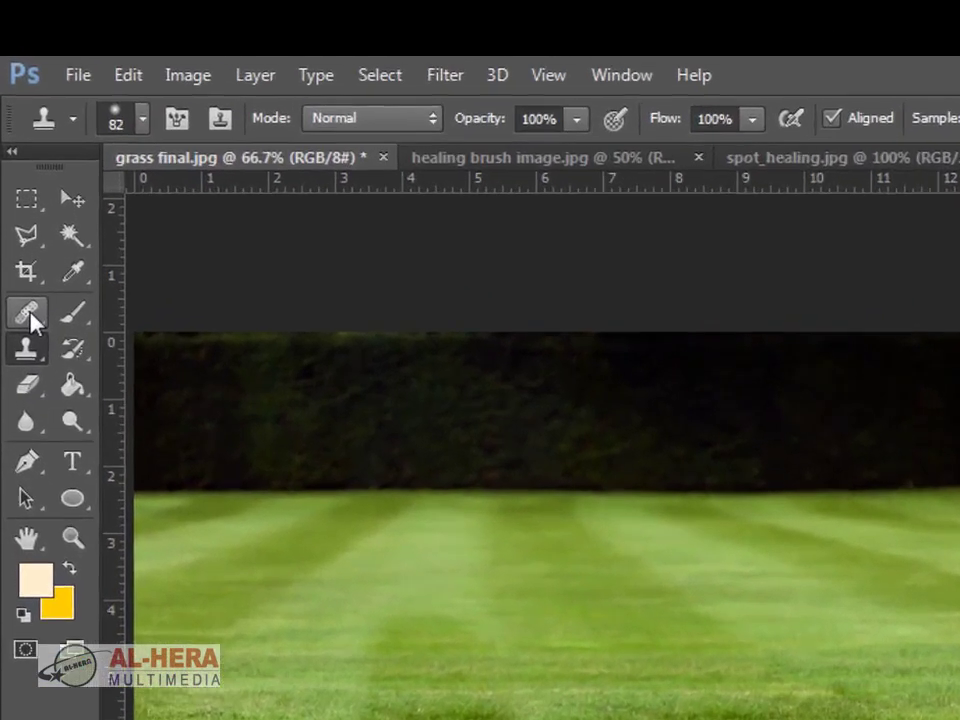
# Step: Retouch the blemishes on the cheek in spot_healing.jpg with the content-aware Spot Healing Brush
pyautogui.click(17, 192)
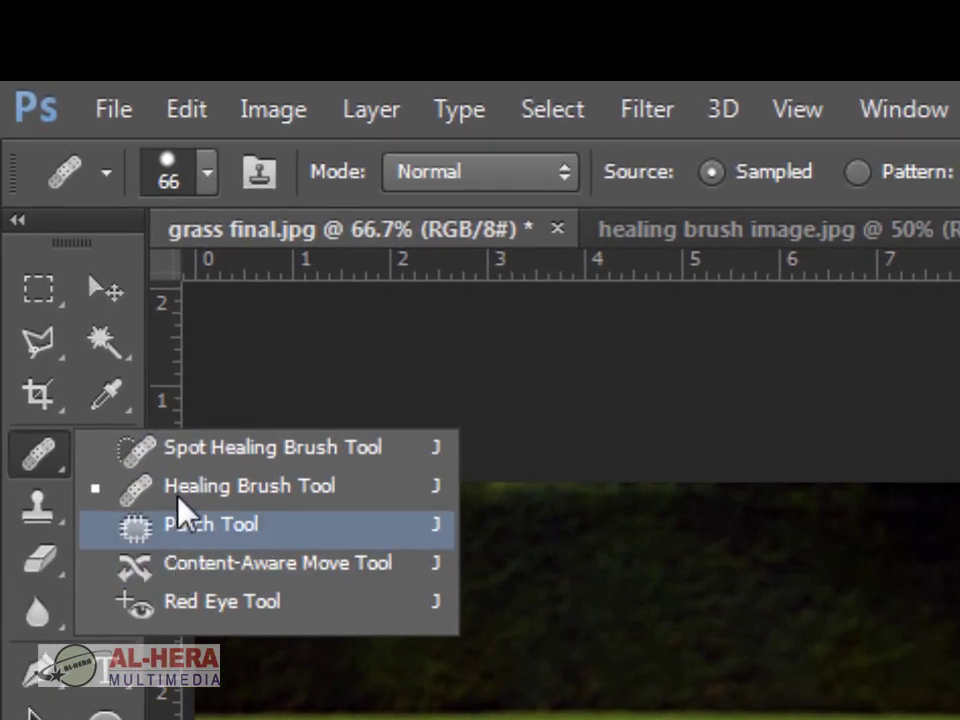
pyautogui.click(124, 458)
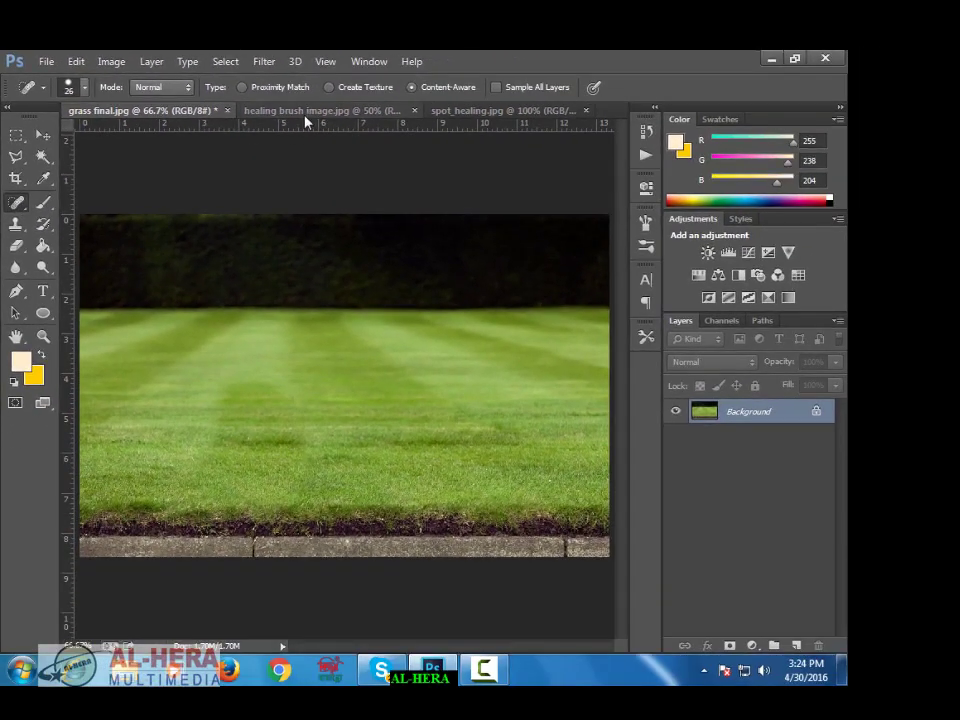
pyautogui.click(593, 172)
pyautogui.click(455, 112)
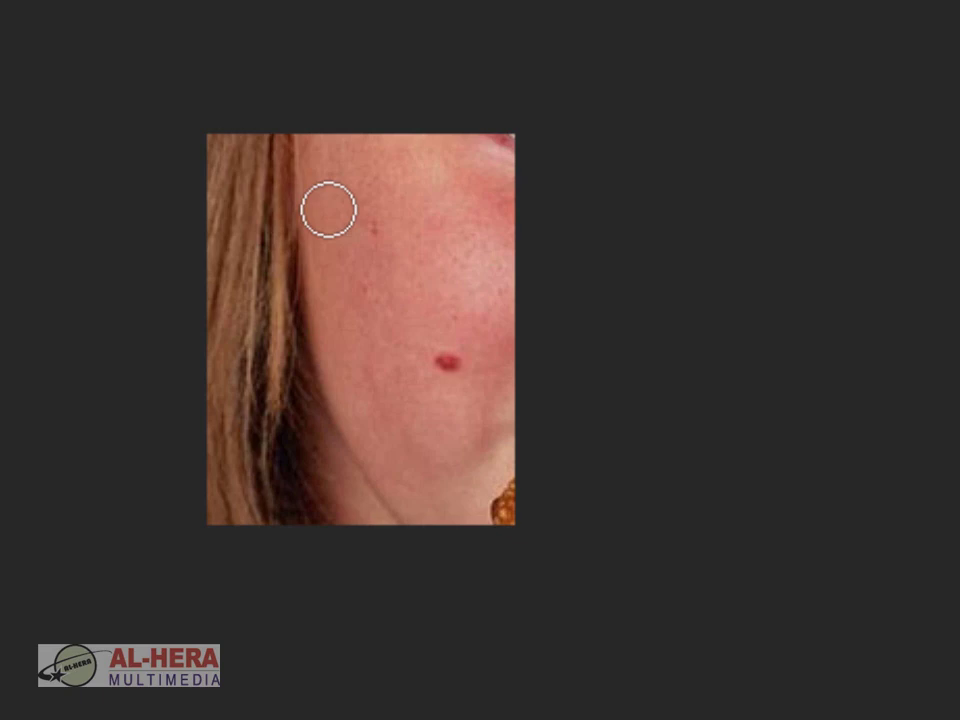
pyautogui.click(392, 290)
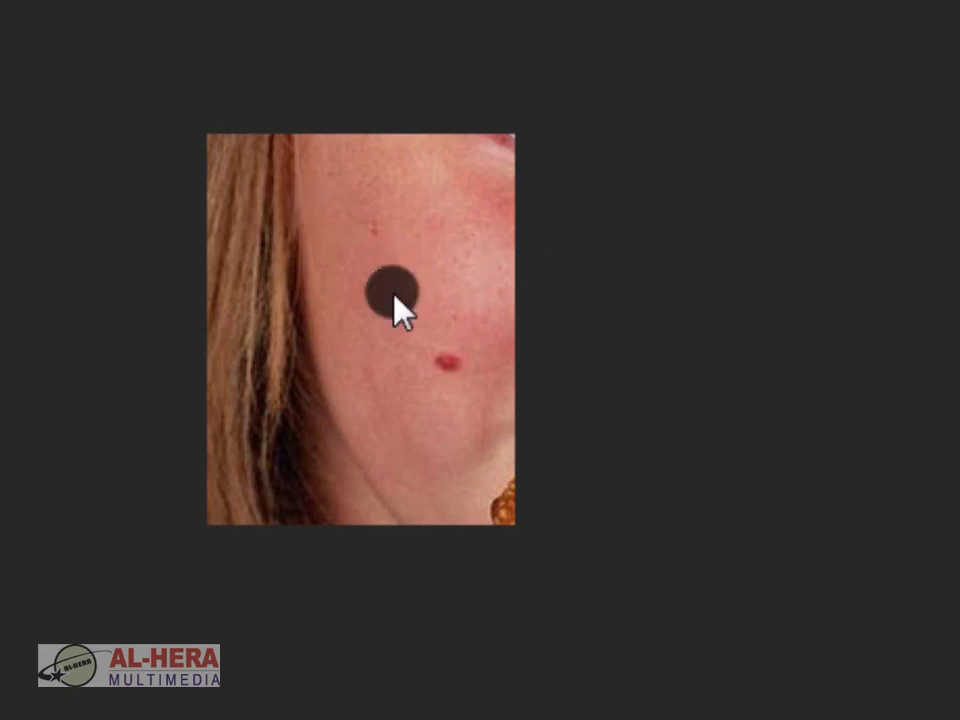
pyautogui.click(446, 364)
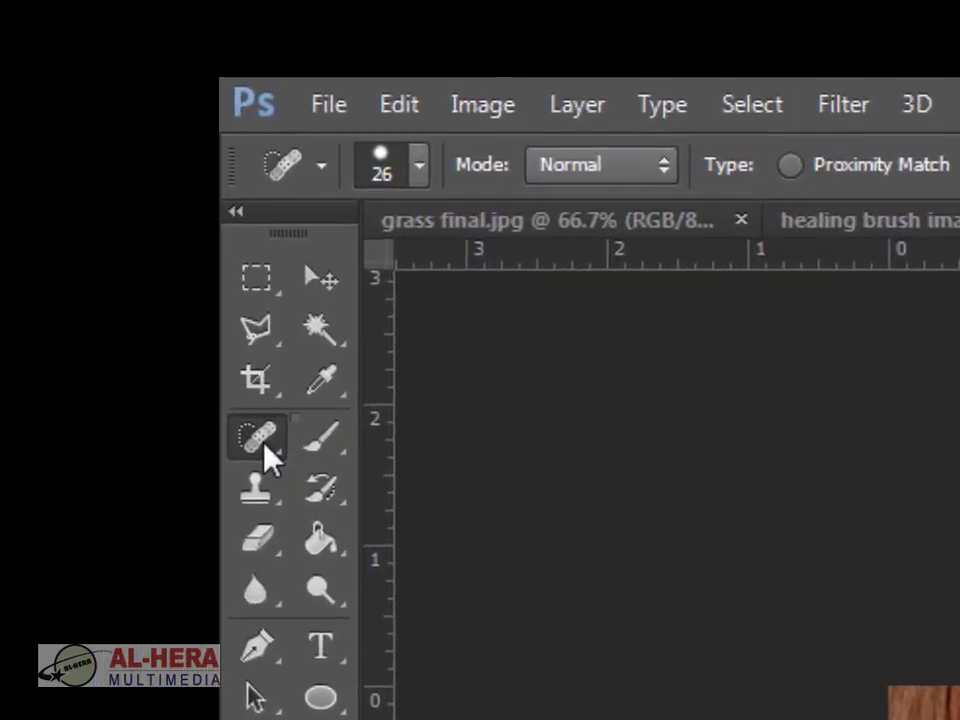
# Step: Switch to the Healing Brush and close spot_healing.jpg without saving its changes
pyautogui.rightClick(118, 197)
pyautogui.click(350, 467)
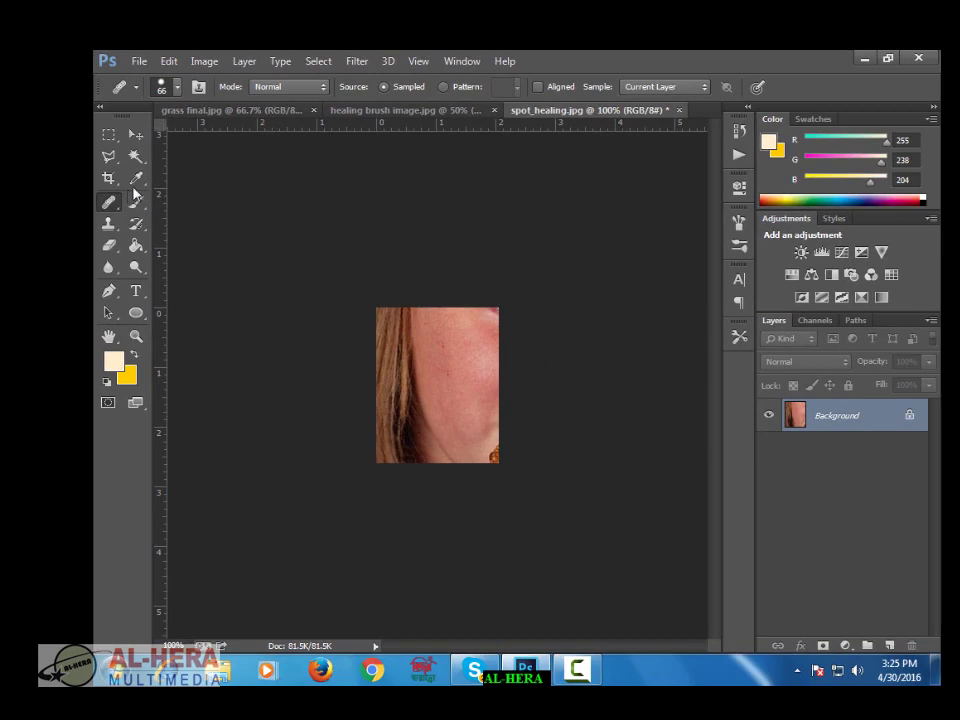
pyautogui.click(358, 112)
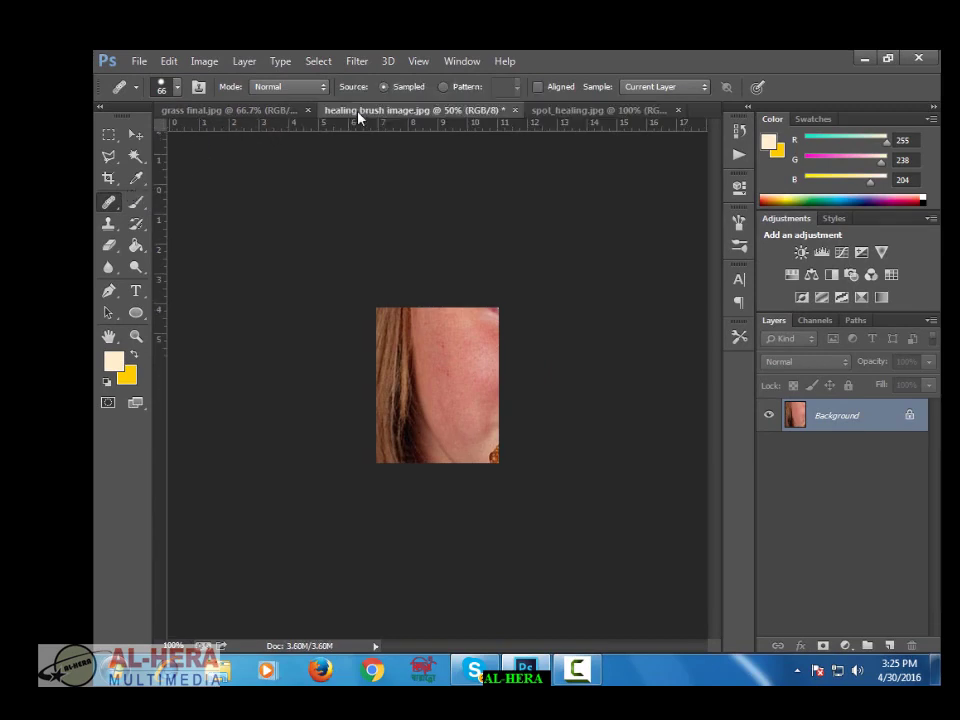
pyautogui.click(630, 114)
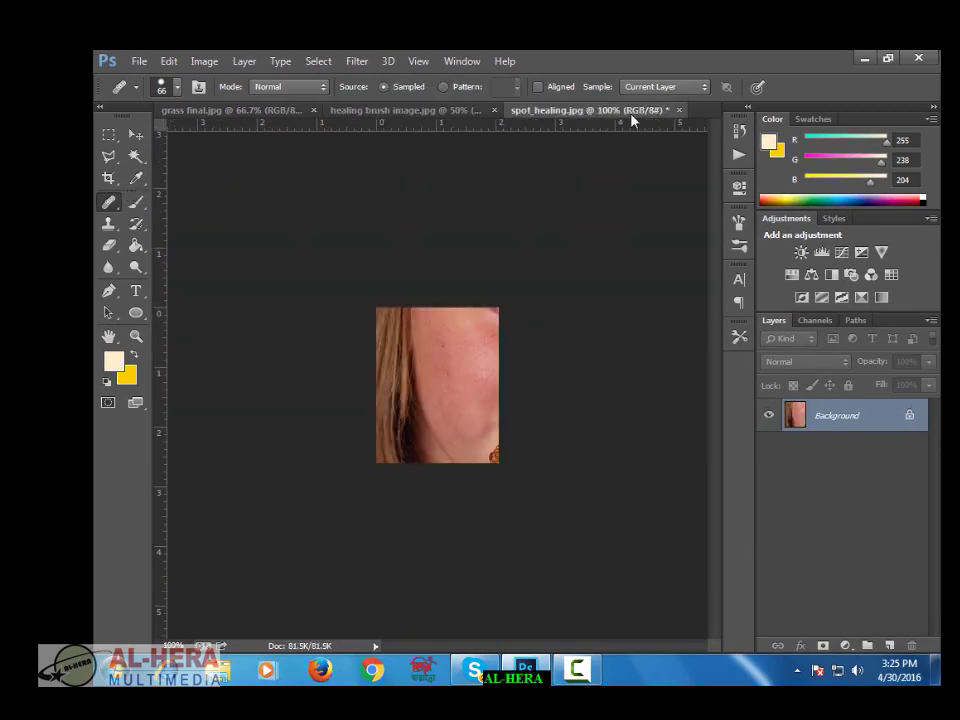
pyautogui.click(678, 111)
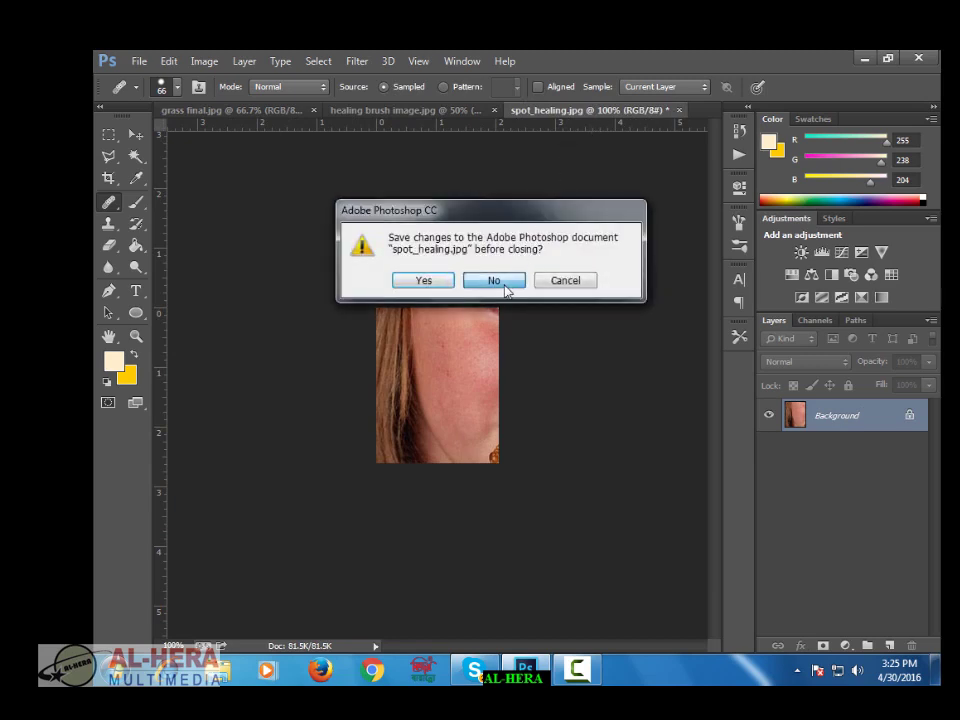
pyautogui.click(493, 279)
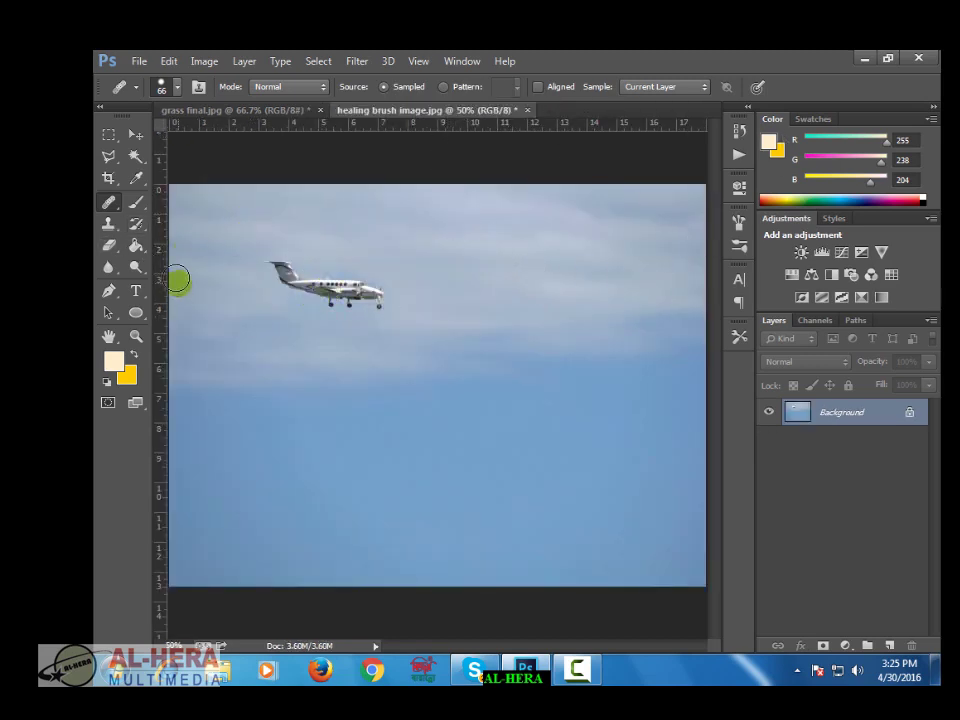
# Step: Activate the Clone Stamp for the airplane image and set its brush size to 54 px
pyautogui.click(136, 134)
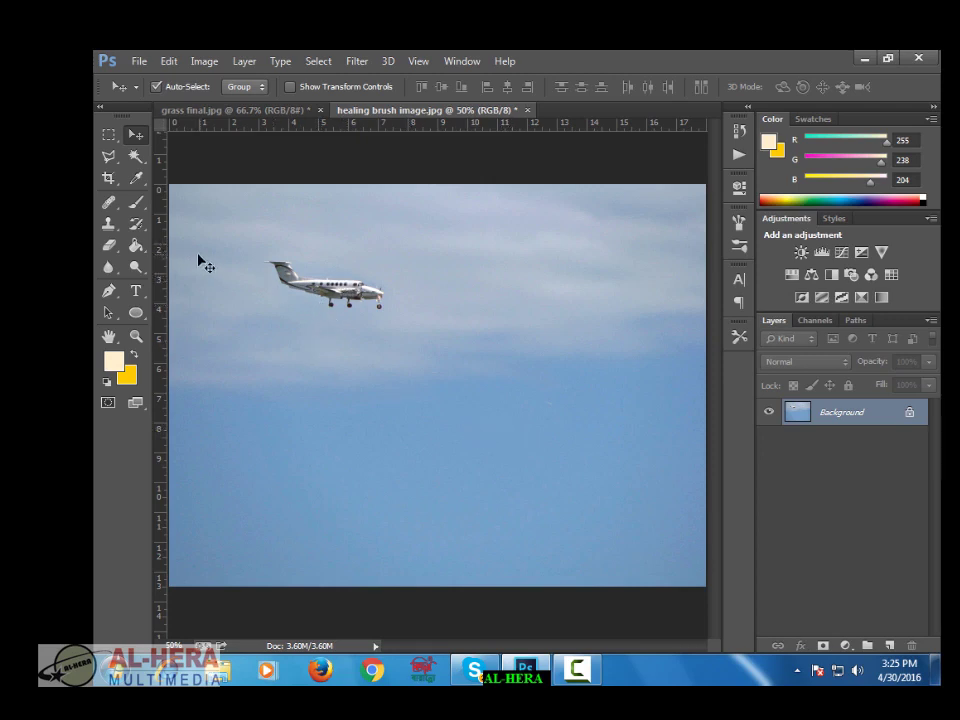
pyautogui.click(108, 224)
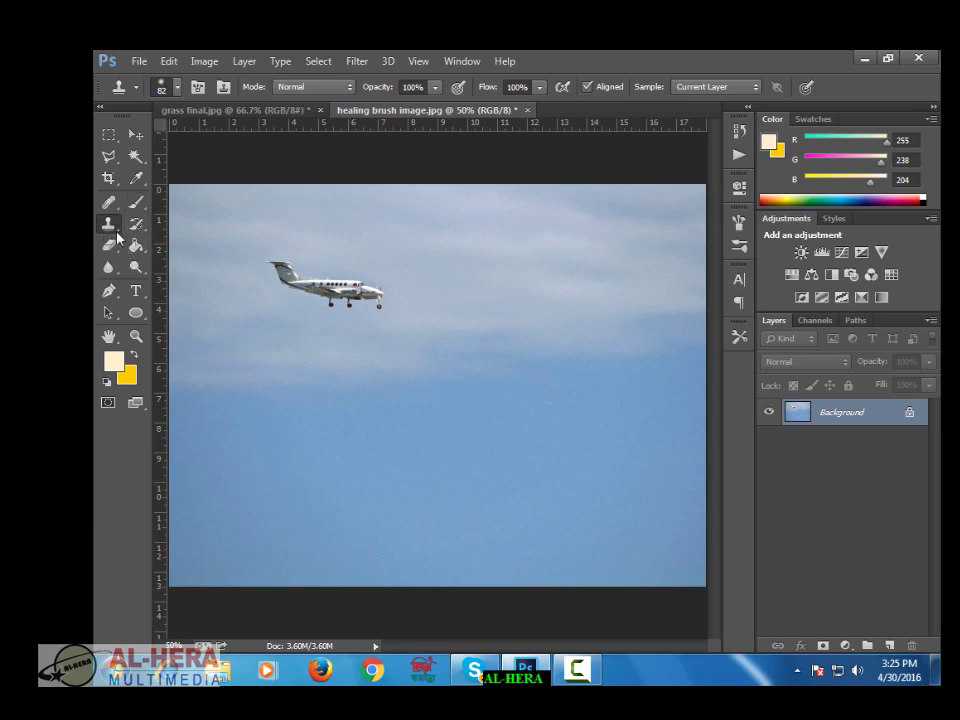
pyautogui.click(178, 89)
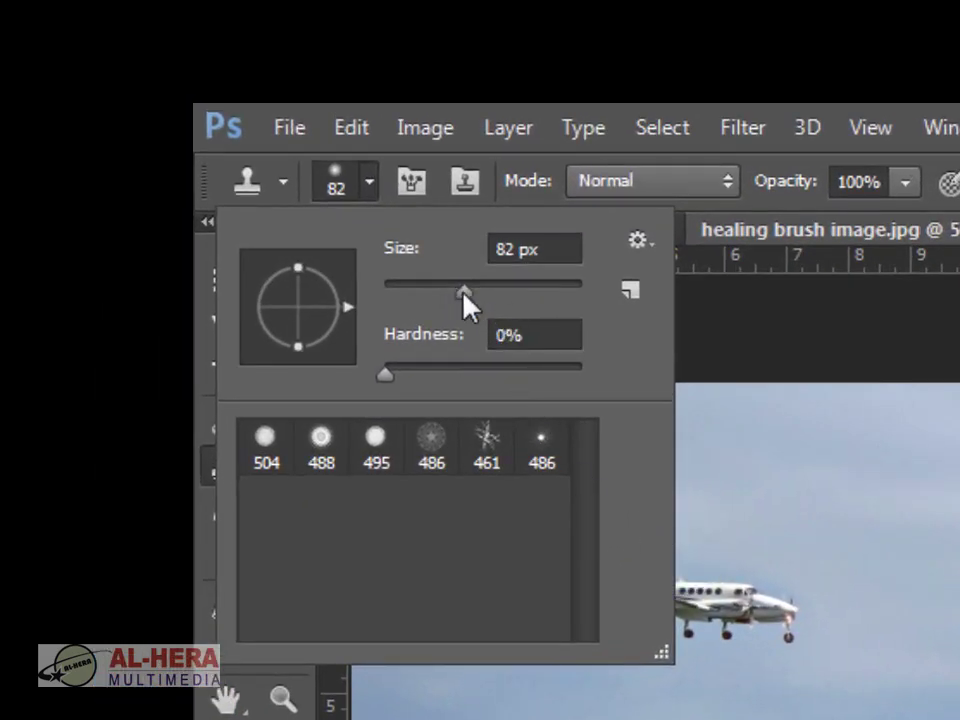
pyautogui.moveTo(464, 293); pyautogui.dragTo(397, 296)
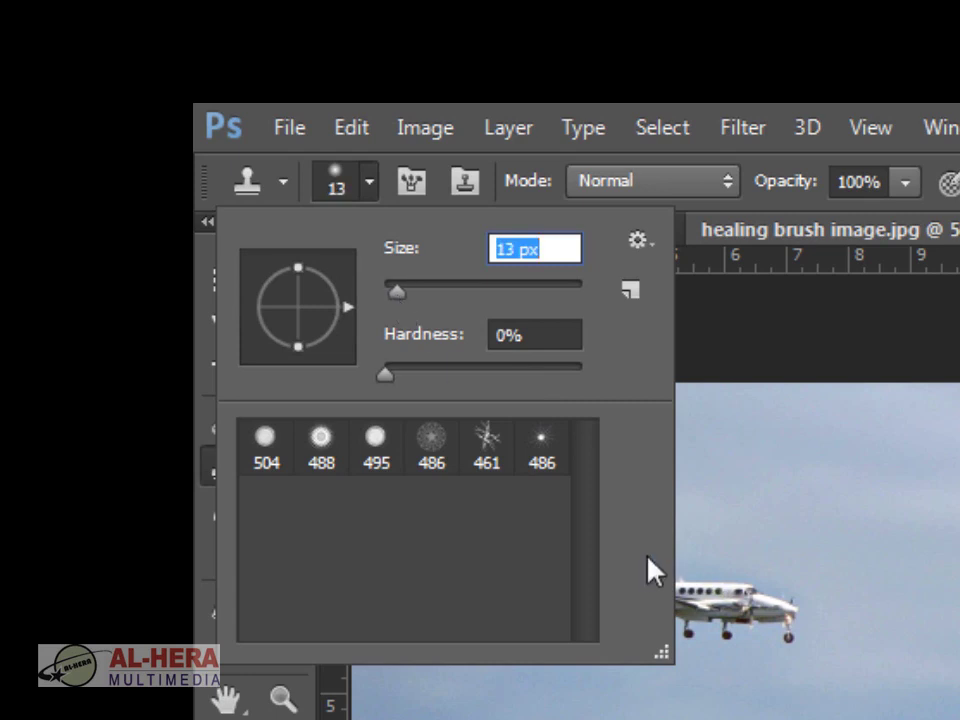
pyautogui.moveTo(479, 291); pyautogui.dragTo(493, 291)
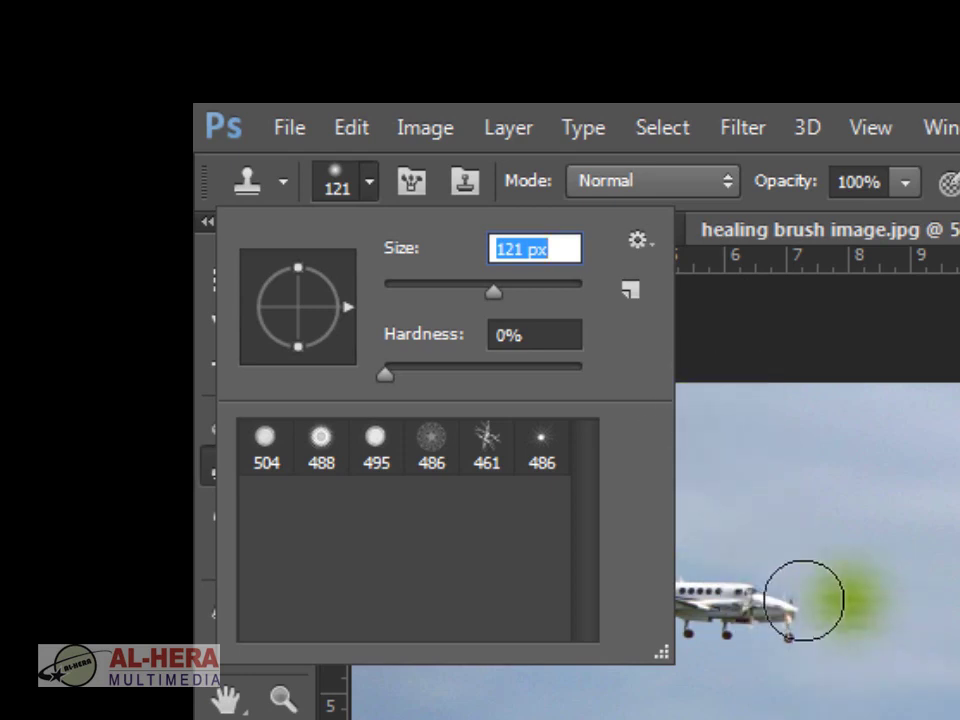
pyautogui.moveTo(493, 291); pyautogui.dragTo(435, 290)
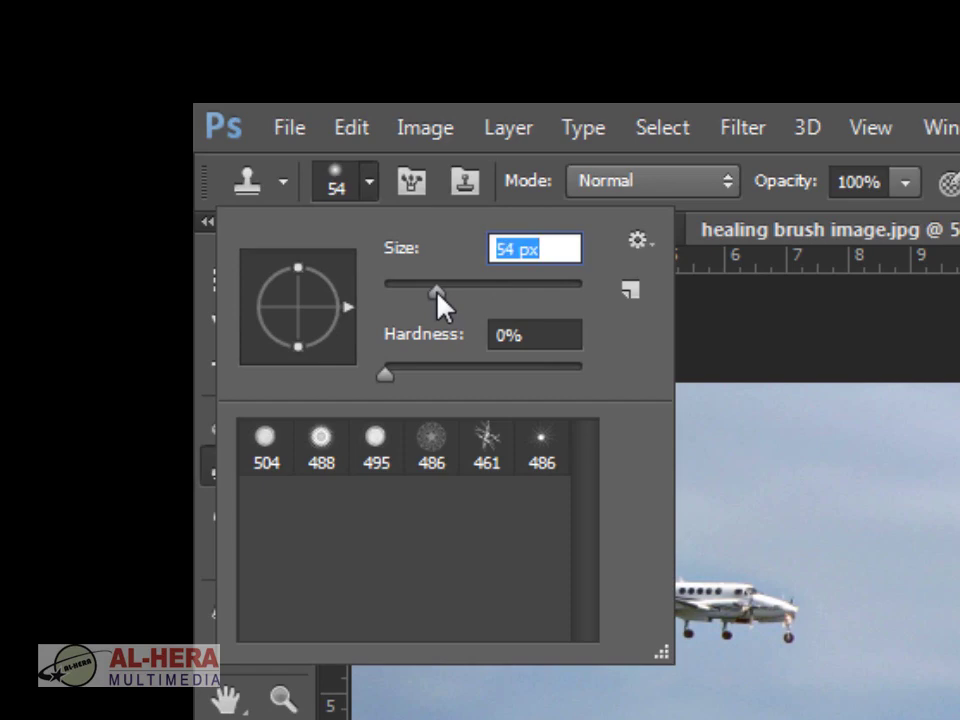
pyautogui.click(368, 182)
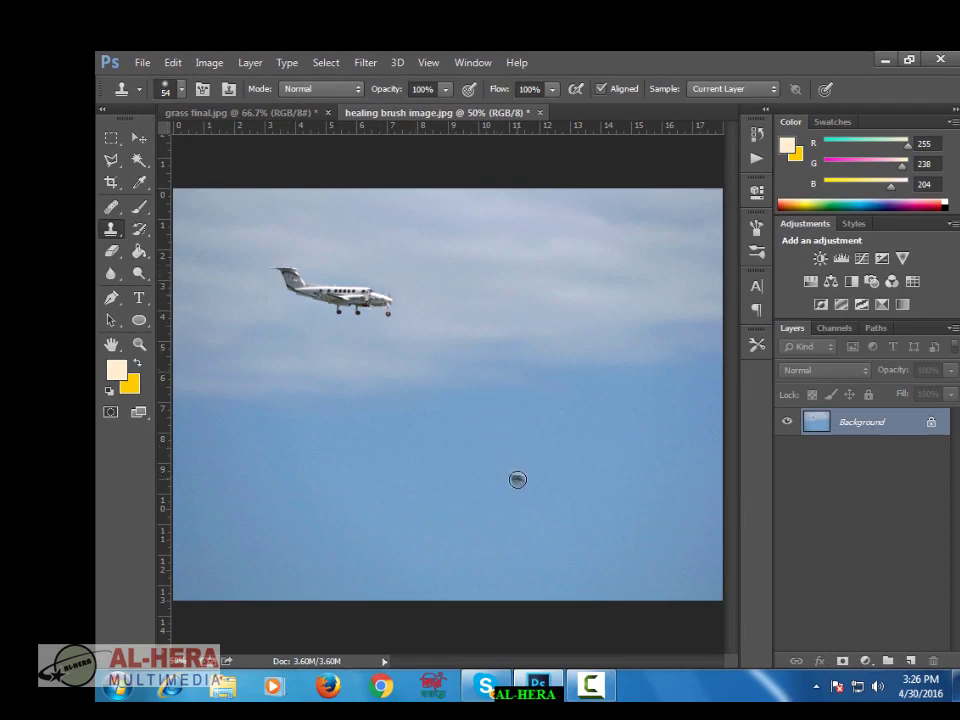
# Step: Clone the airplane into the clear blue sky at the lower right of the image
pyautogui.moveTo(479, 454)
pyautogui.mouseDown()
pyautogui.moveTo(518, 458)
pyautogui.moveTo(490, 462)
pyautogui.moveTo(475, 450)
pyautogui.moveTo(532, 499)
pyautogui.moveTo(546, 502)
pyautogui.moveTo(520, 476)
pyautogui.moveTo(577, 490)
pyautogui.mouseUp()
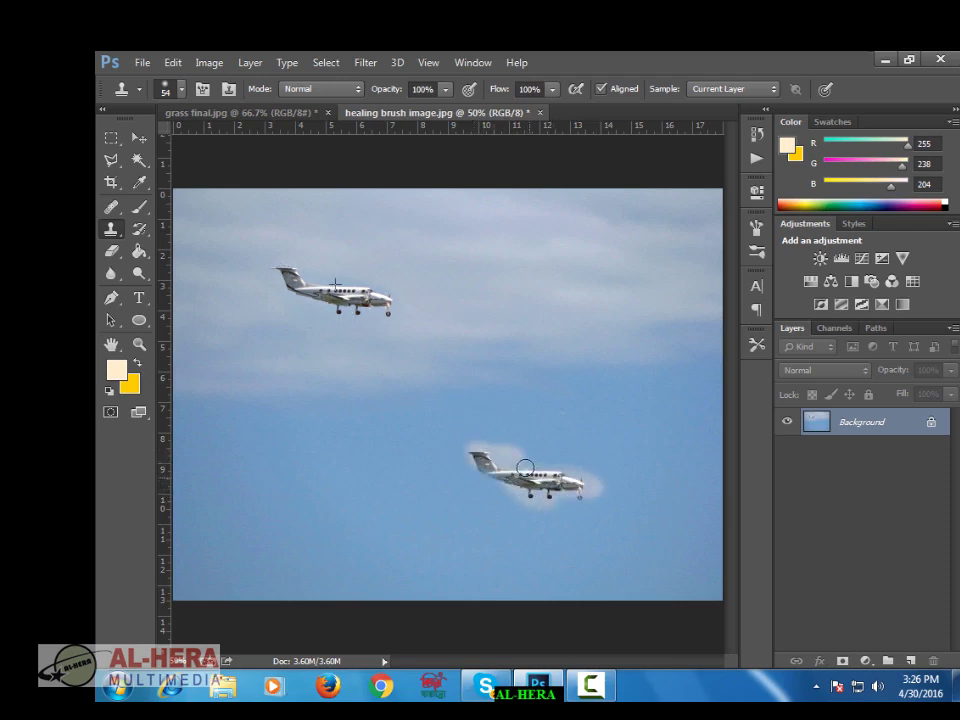
pyautogui.moveTo(487, 468)
pyautogui.mouseDown()
pyautogui.moveTo(469, 456)
pyautogui.moveTo(488, 474)
pyautogui.mouseUp()
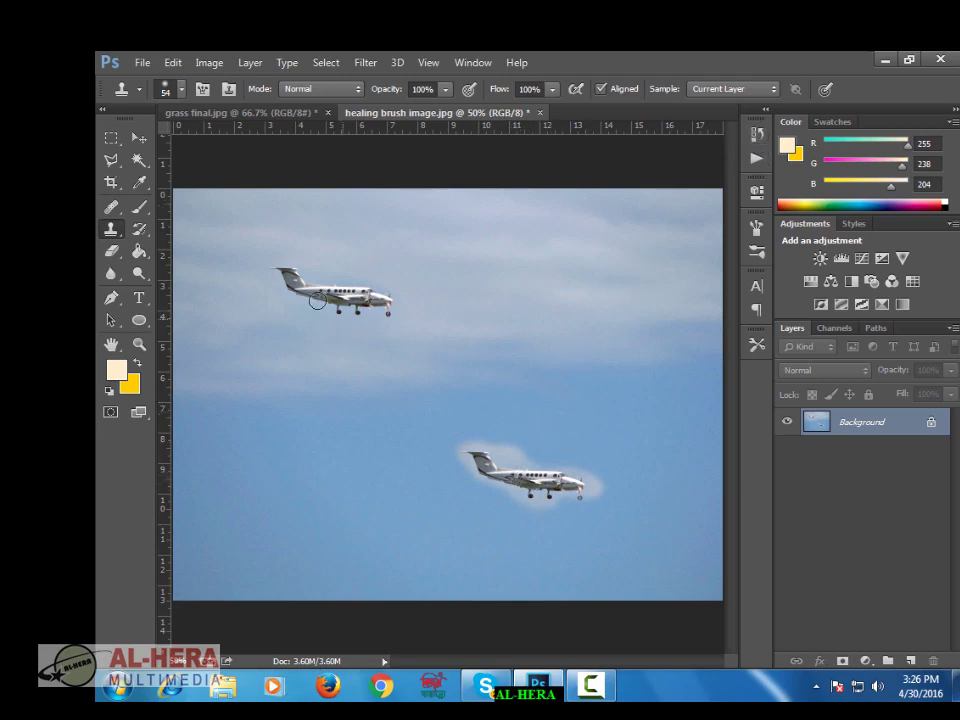
# Step: Step back through the history to remove the cloned airplane from the sky
pyautogui.click(757, 133)
pyautogui.click(662, 283)
pyautogui.click(662, 266)
pyautogui.click(662, 250)
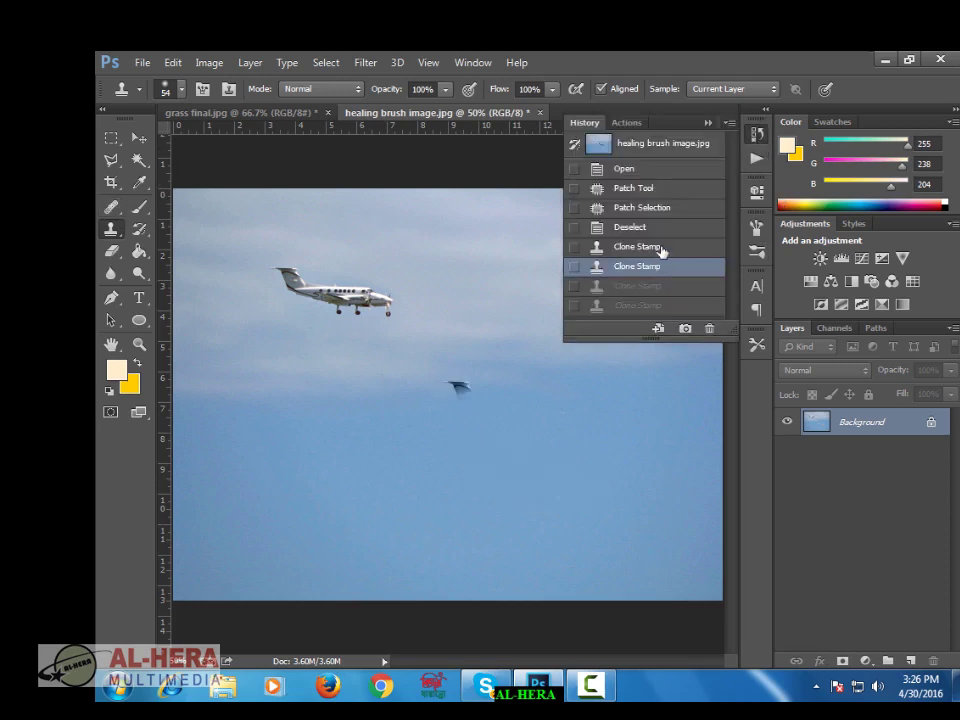
pyautogui.click(658, 232)
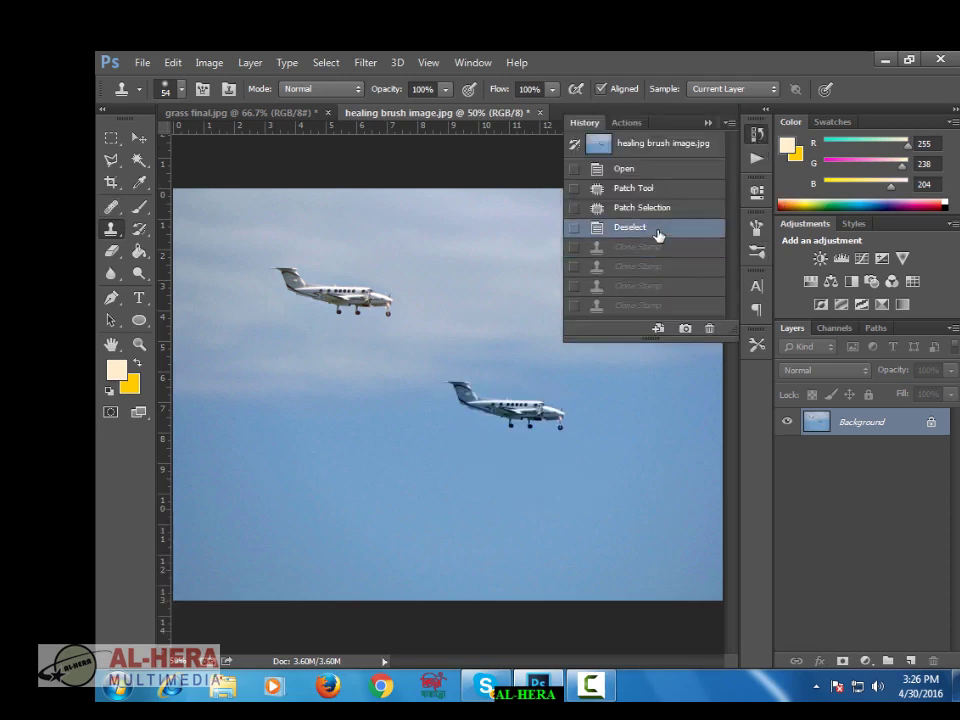
pyautogui.click(654, 210)
pyautogui.click(652, 228)
pyautogui.click(652, 247)
pyautogui.click(648, 266)
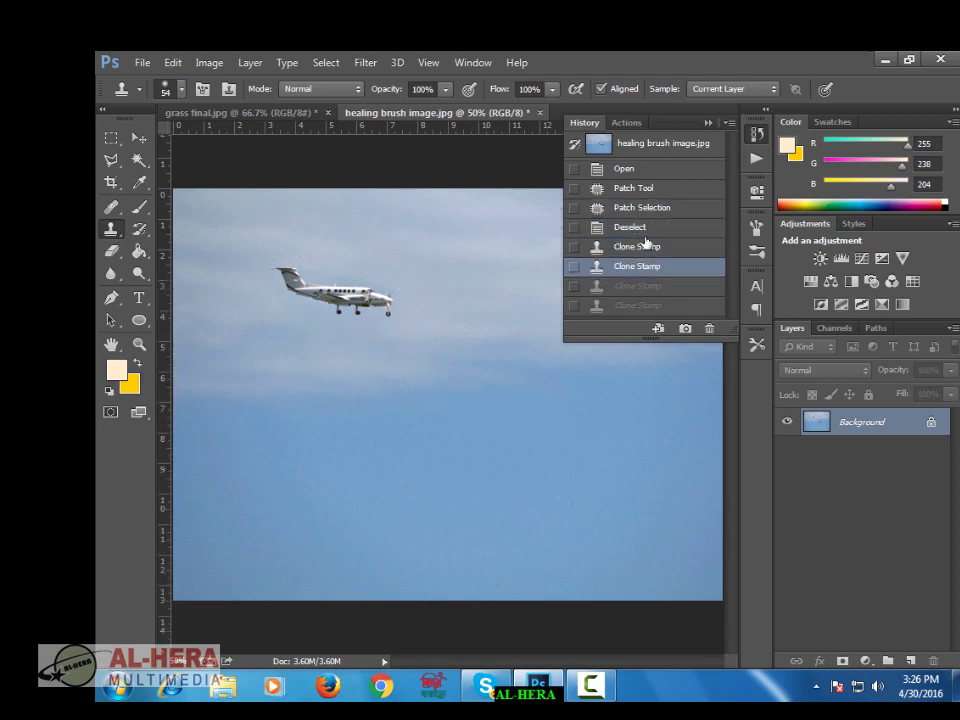
pyautogui.click(707, 124)
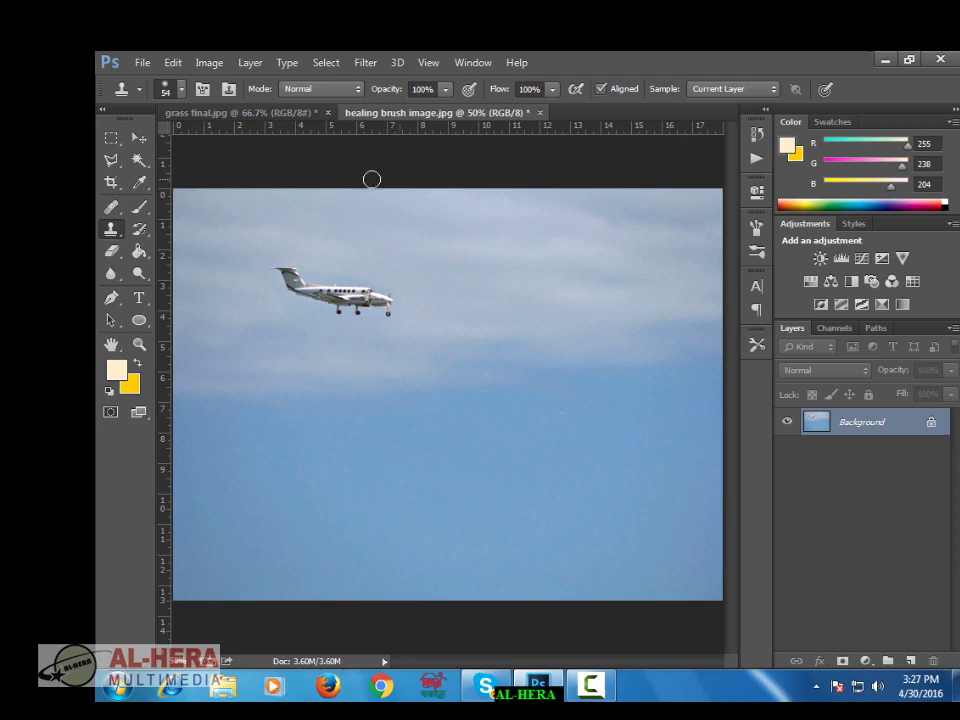
# Step: Set the Healing Brush size to 70 px and sample the airplane's tail as the source
pyautogui.click(111, 212)
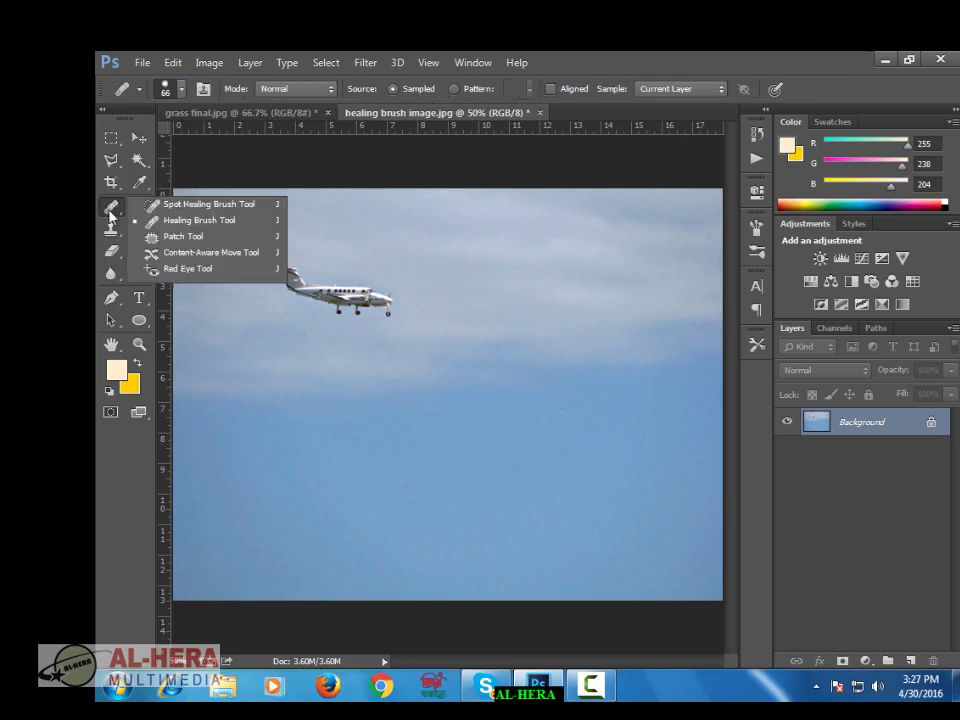
pyautogui.click(160, 220)
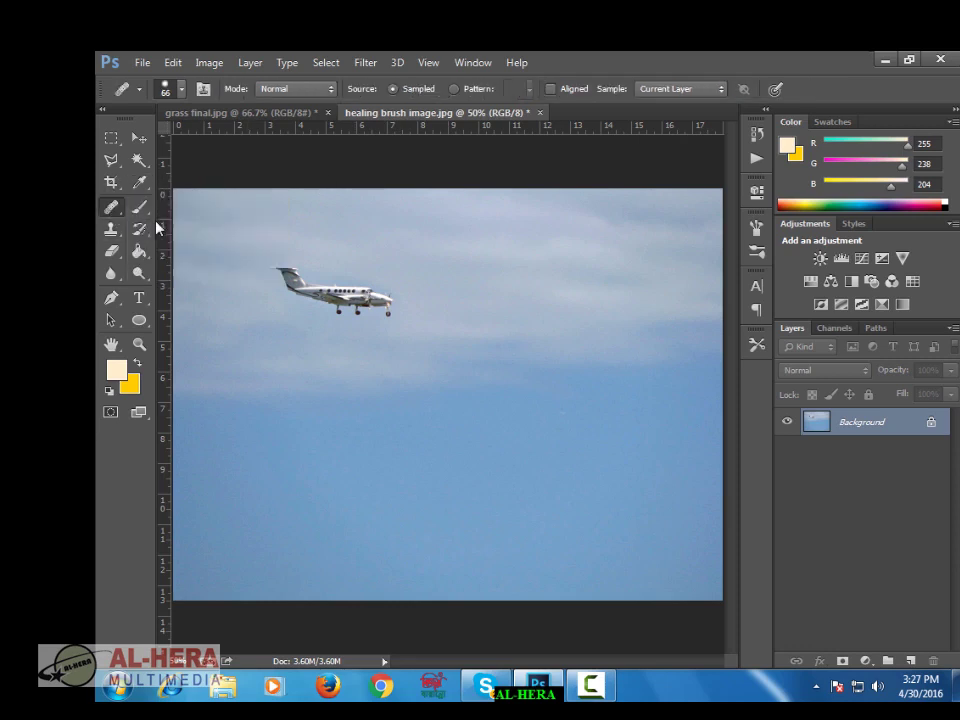
pyautogui.click(184, 91)
pyautogui.moveTo(175, 140); pyautogui.dragTo(179, 141)
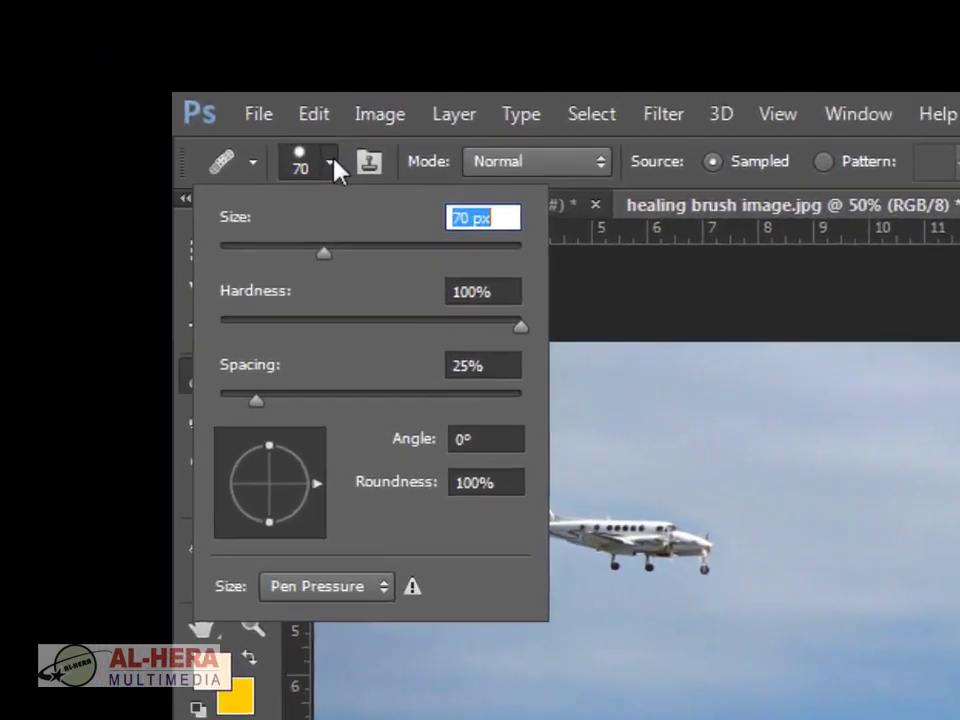
pyautogui.click(183, 91)
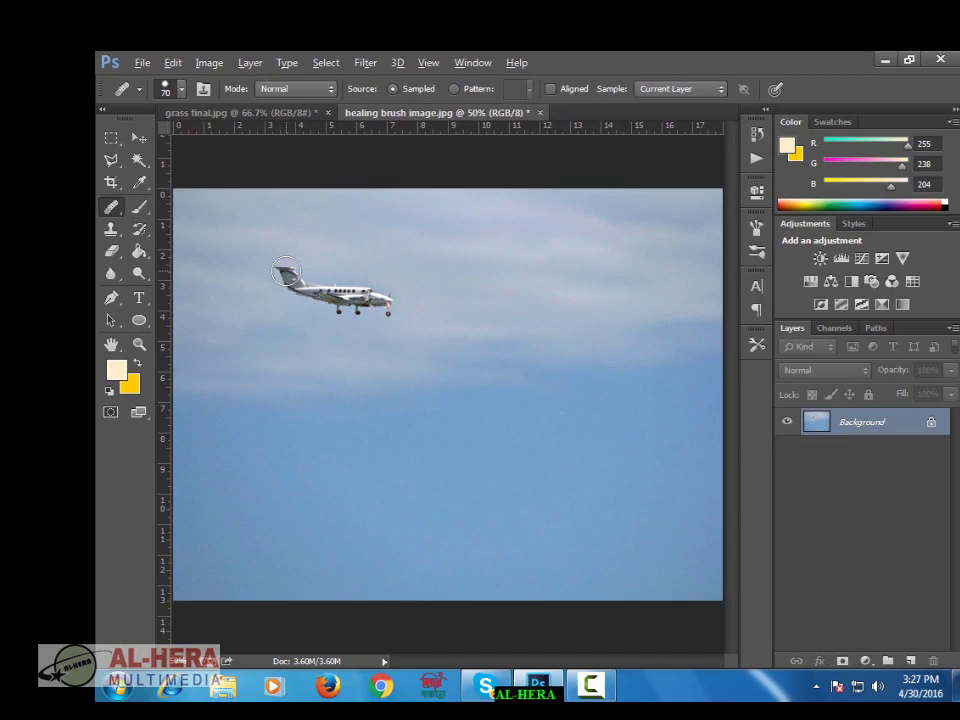
pyautogui.keyDown('alt'); pyautogui.click(286, 271); pyautogui.keyUp('alt')
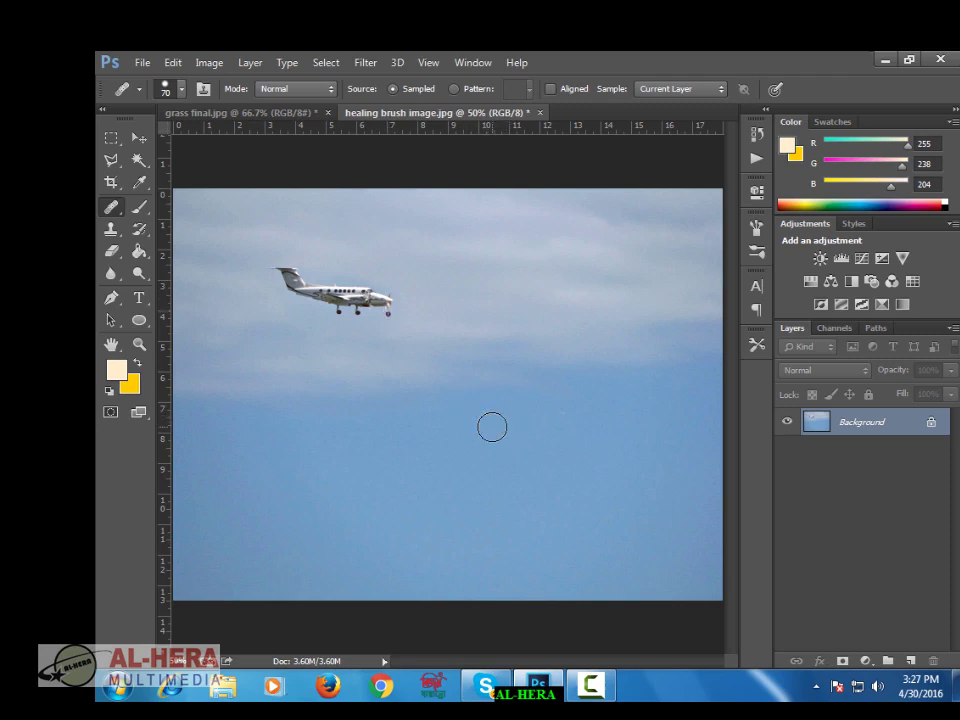
# Step: Paint a copy of the sampled airplane into the clear blue sky at the lower right of the image with the Healing Brush
pyautogui.moveTo(492, 427)
pyautogui.mouseDown()
pyautogui.moveTo(541, 452)
pyautogui.moveTo(561, 452)
pyautogui.moveTo(546, 444)
pyautogui.moveTo(602, 454)
pyautogui.moveTo(537, 467)
pyautogui.mouseUp()
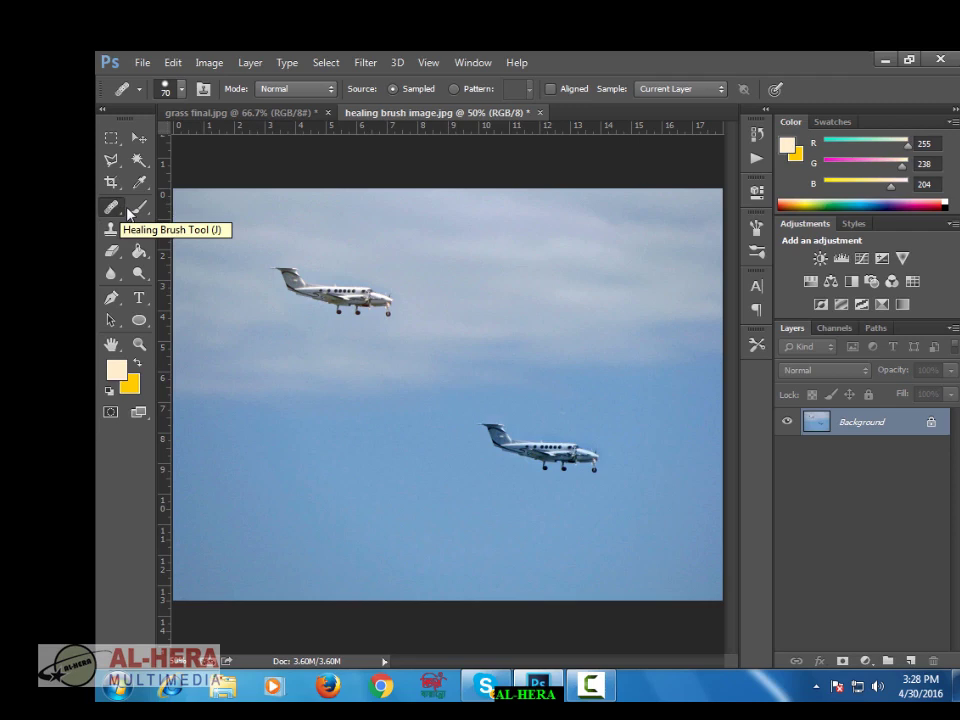
# Step: Step the history back to the second Clone Stamp state to remove the healed airplane copy
pyautogui.click(757, 134)
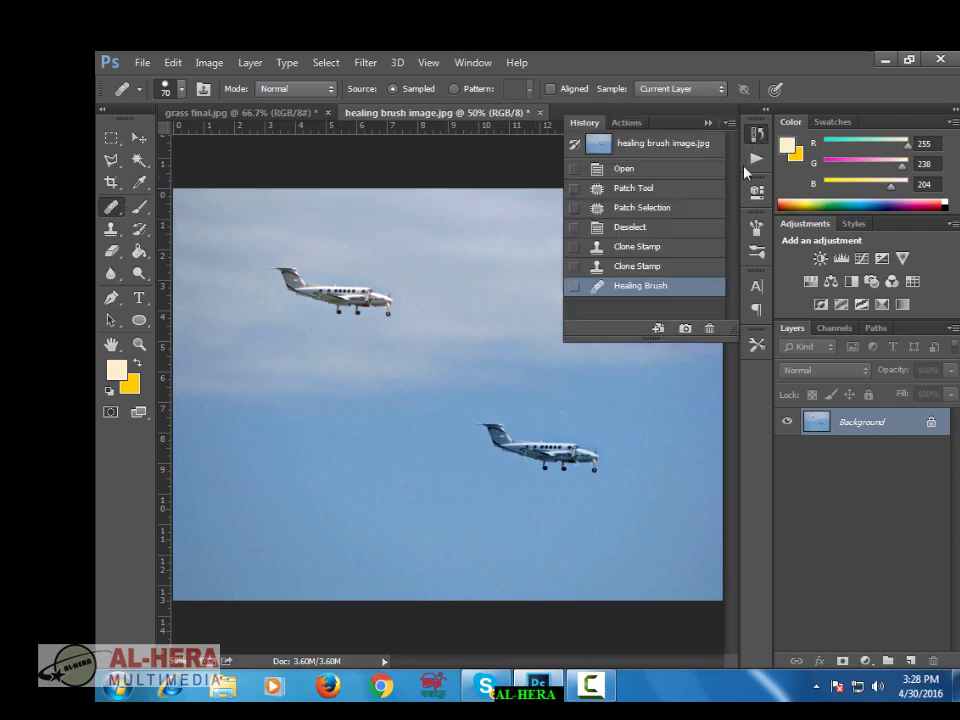
pyautogui.click(663, 247)
pyautogui.click(647, 229)
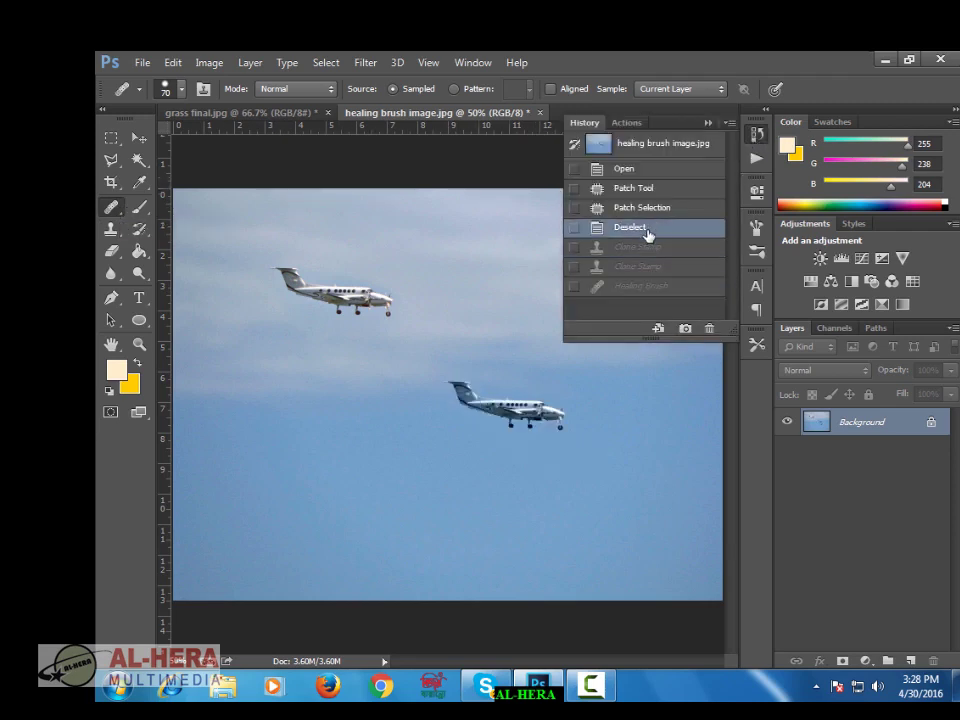
pyautogui.click(637, 247)
pyautogui.click(636, 267)
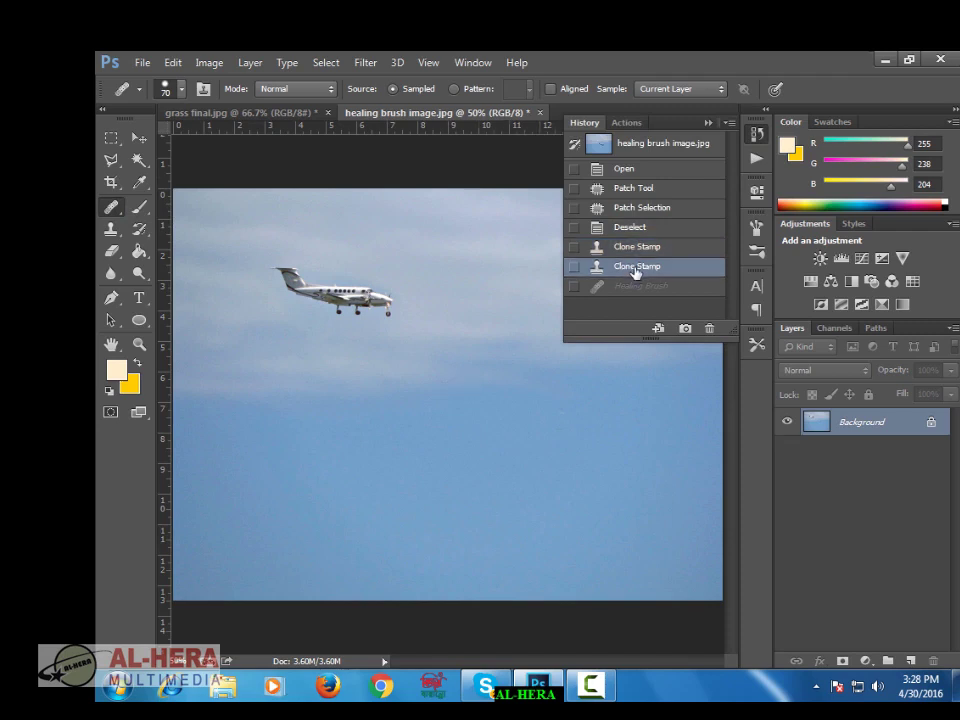
pyautogui.click(708, 123)
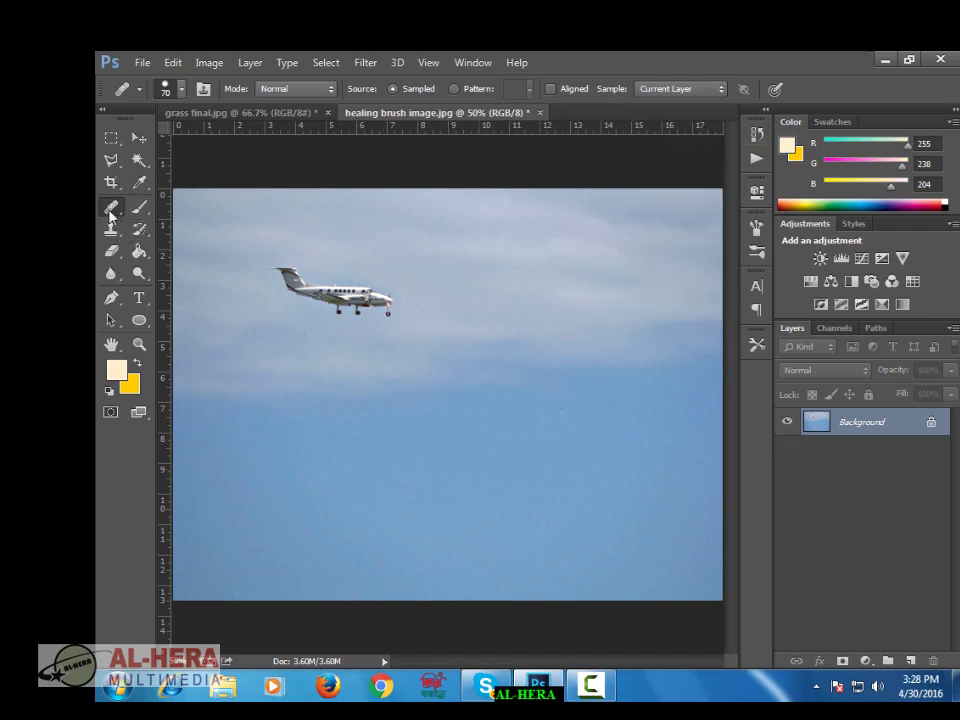
# Step: Outline the airplane with the Patch tool in Destination mode, place a copy in the blue sky directly below it, and deselect
pyautogui.rightClick(111, 213)
pyautogui.click(185, 234)
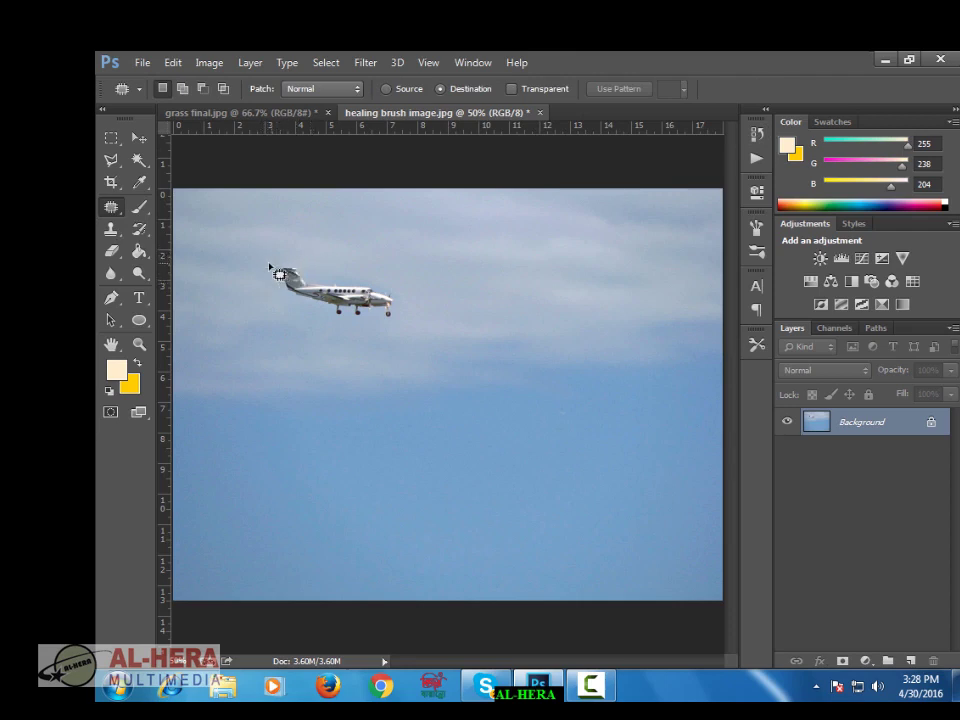
pyautogui.moveTo(268, 265)
pyautogui.mouseDown()
pyautogui.moveTo(375, 276)
pyautogui.moveTo(400, 297)
pyautogui.moveTo(401, 324)
pyautogui.moveTo(356, 327)
pyautogui.moveTo(290, 311)
pyautogui.moveTo(265, 275)
pyautogui.moveTo(268, 263)
pyautogui.mouseUp()
pyautogui.moveTo(330, 300)
pyautogui.mouseDown()
pyautogui.moveTo(348, 368)
pyautogui.moveTo(350, 452)
pyautogui.mouseUp()
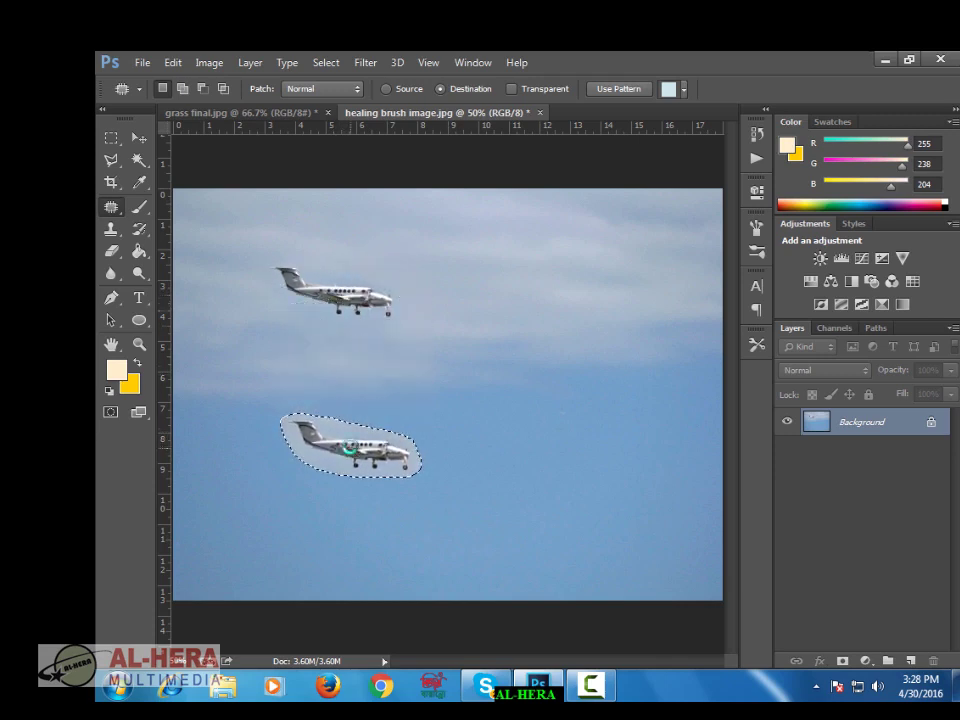
pyautogui.click(111, 138)
pyautogui.click(406, 344)
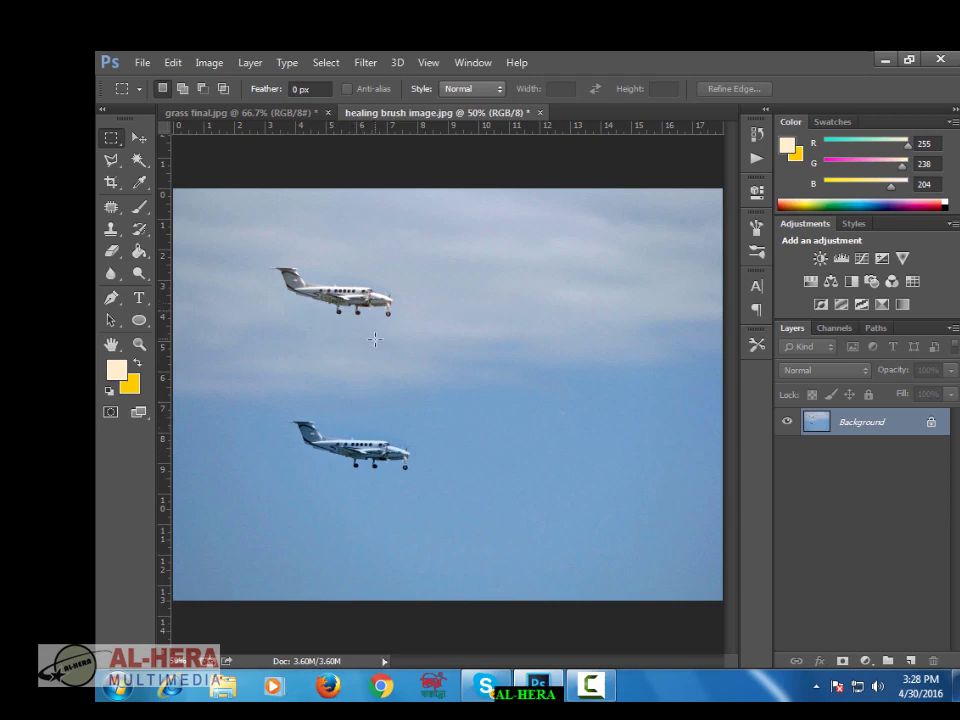
# Step: Switch to healing brush image.jpg and reactivate the Patch tool
pyautogui.click(112, 210)
pyautogui.click(113, 212)
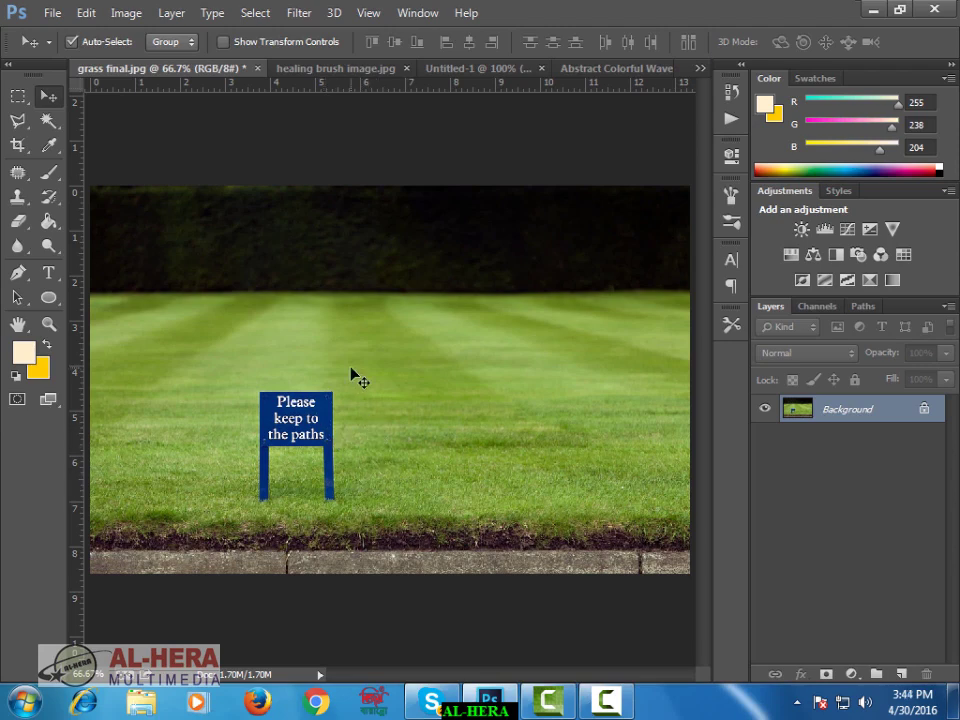
pyautogui.click(141, 706)
pyautogui.click(922, 18)
pyautogui.click(366, 69)
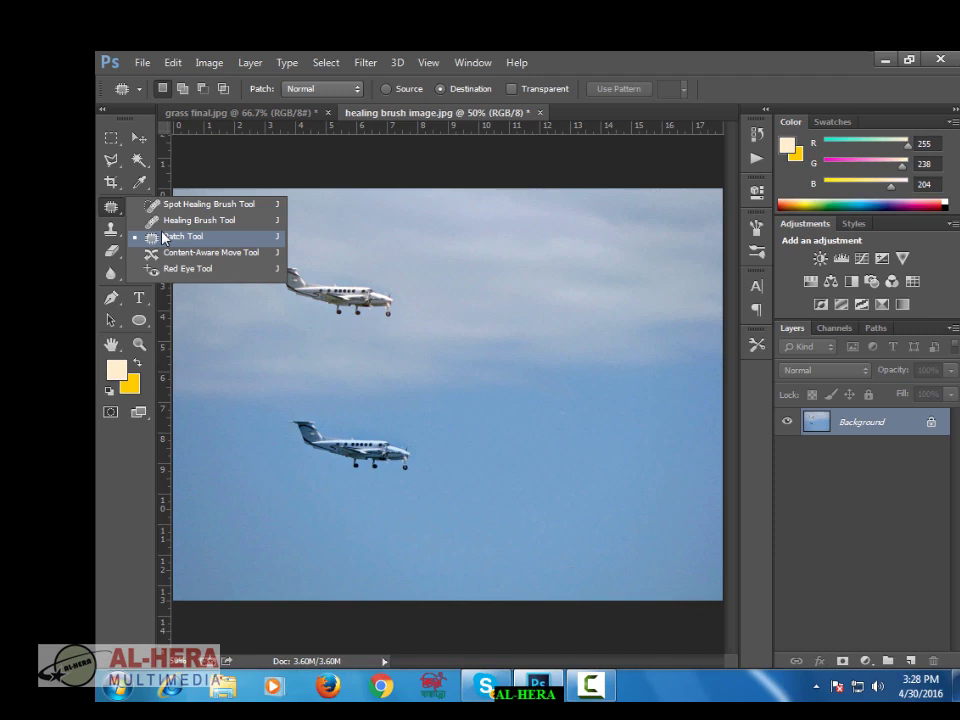
pyautogui.click(165, 238)
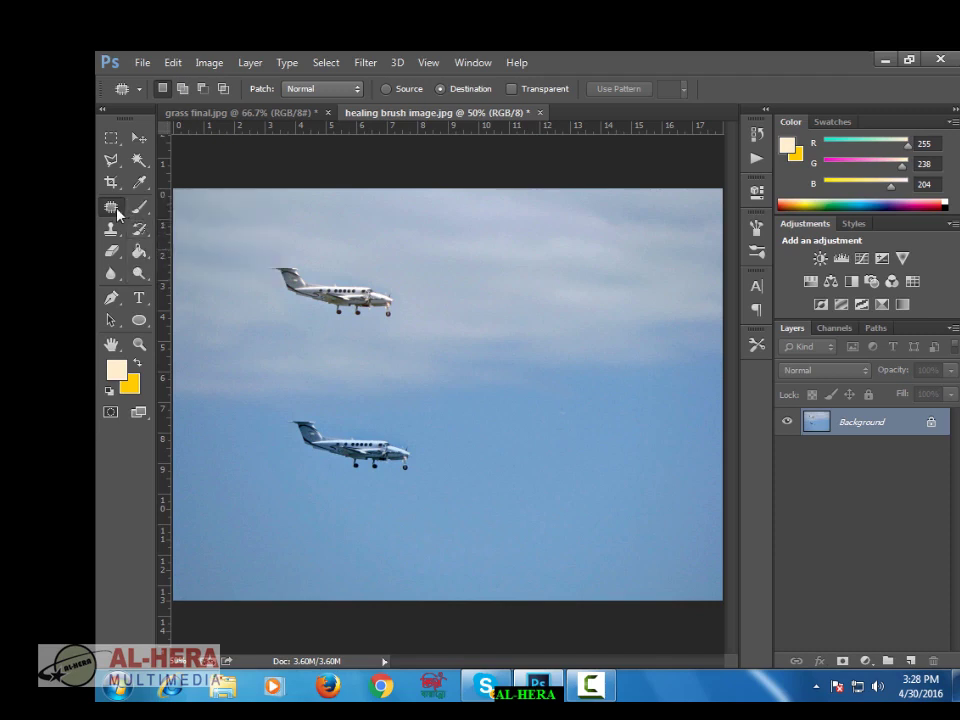
# Step: Show the available healing and patching tools for the airplane image
pyautogui.rightClick(115, 211)
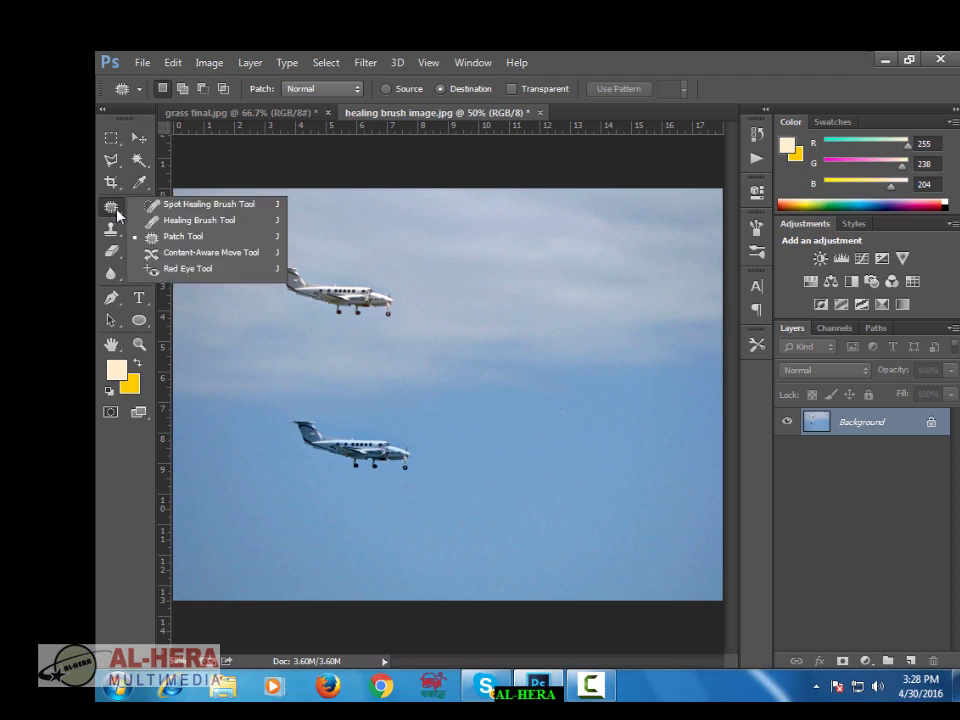